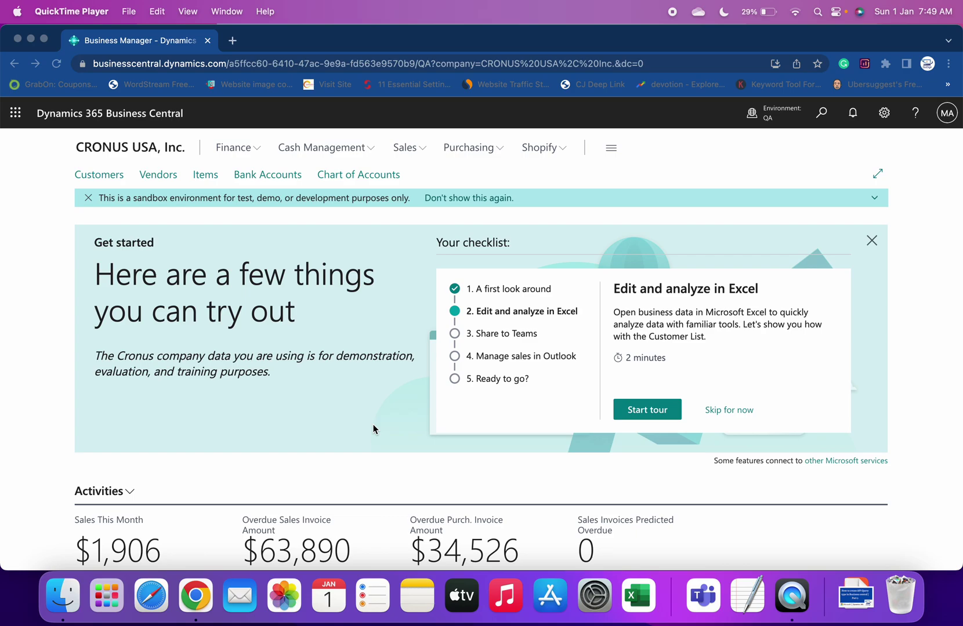
- Search for "payment jour" and open the Payment Journals page
left_click(819, 117)
left_click(819, 117)
type("payment jur")
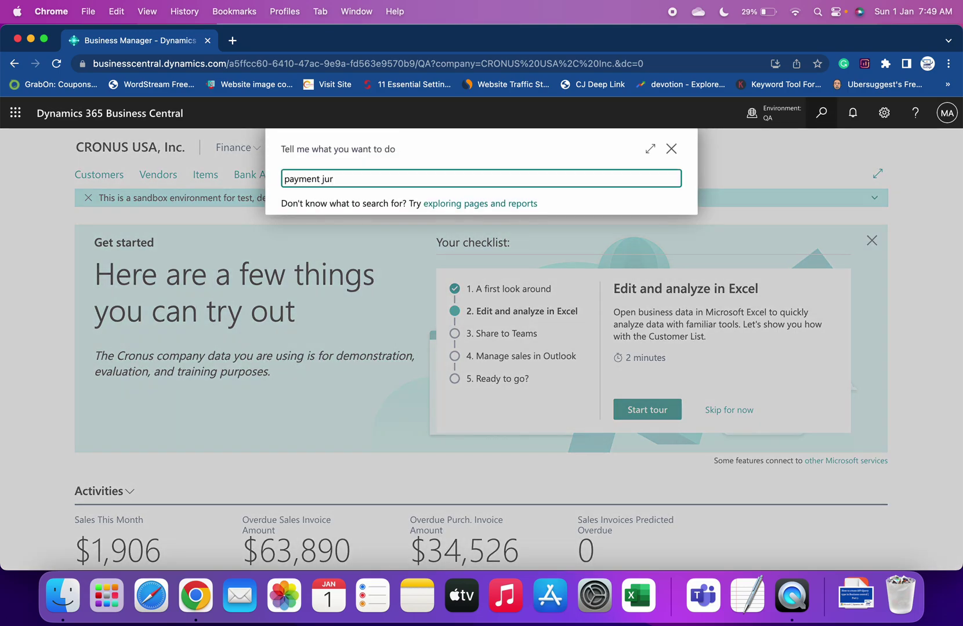
key("BackSpace")
key("BackSpace")
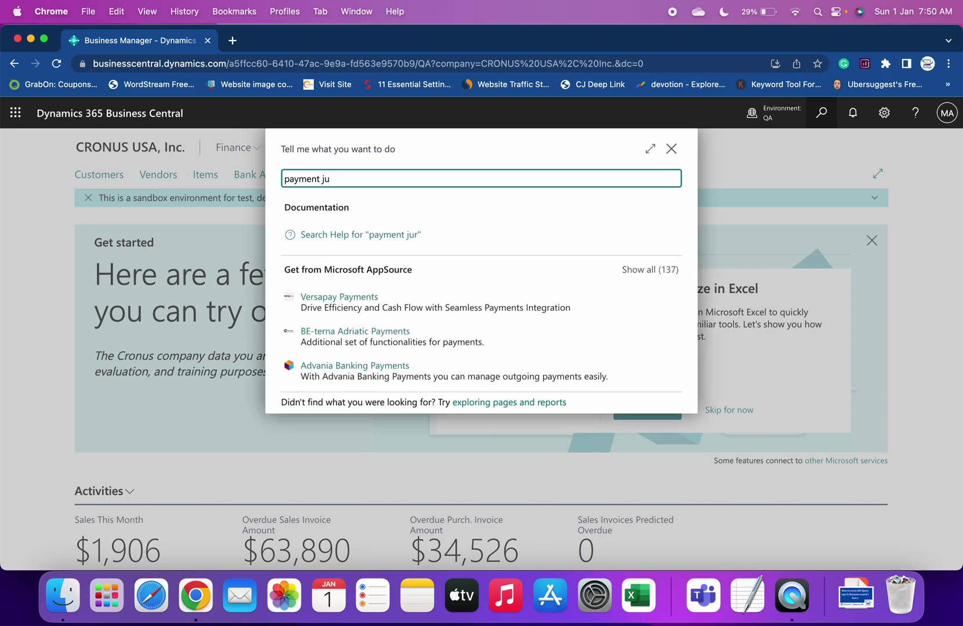
type("our")
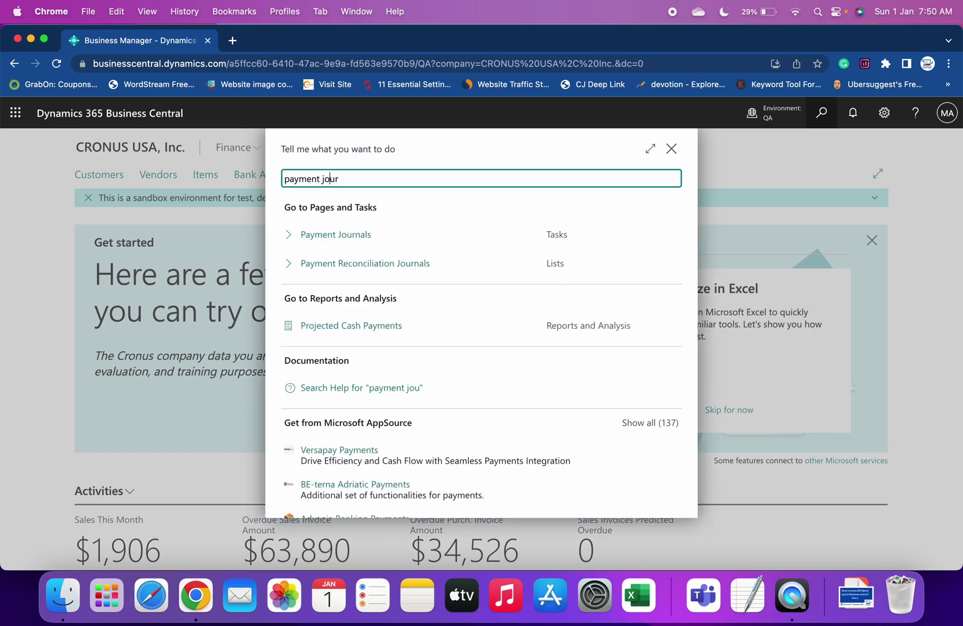
key("Down")
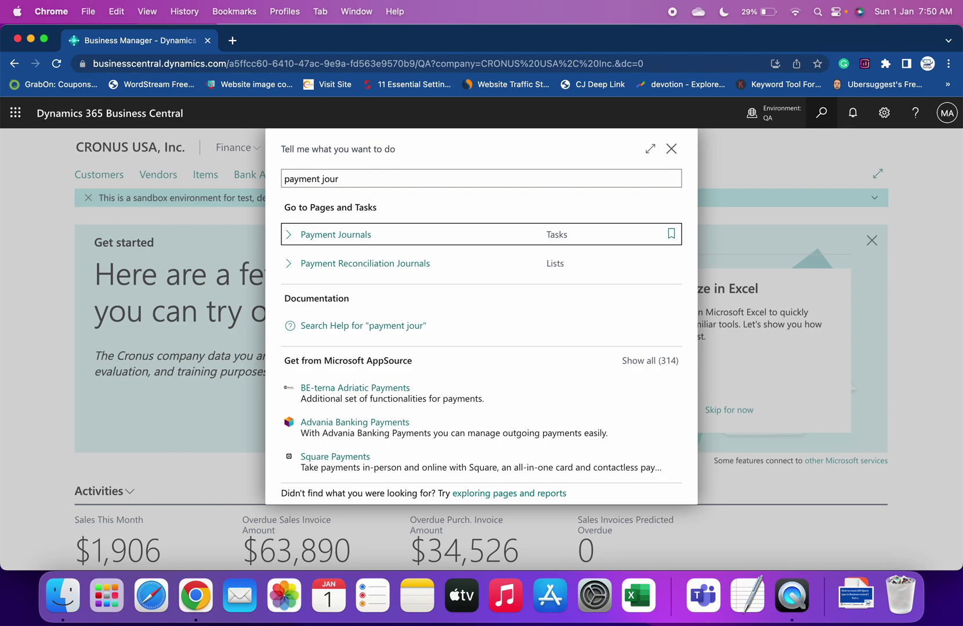
key("Return")
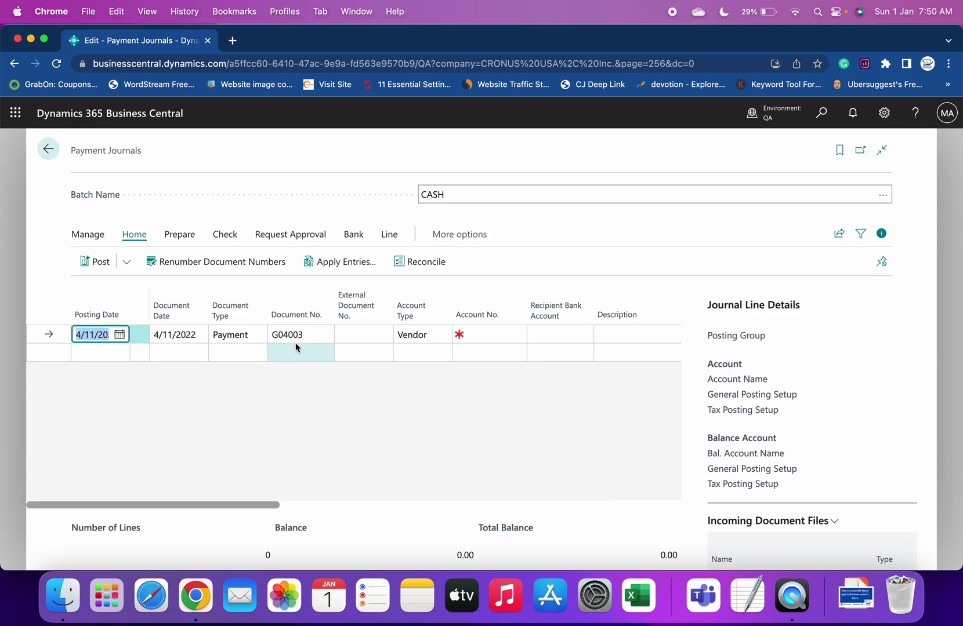
- Examine the journal line's account type options, vendor account list, and payment and balancing account columns, and return to the home page
left_click(417, 337)
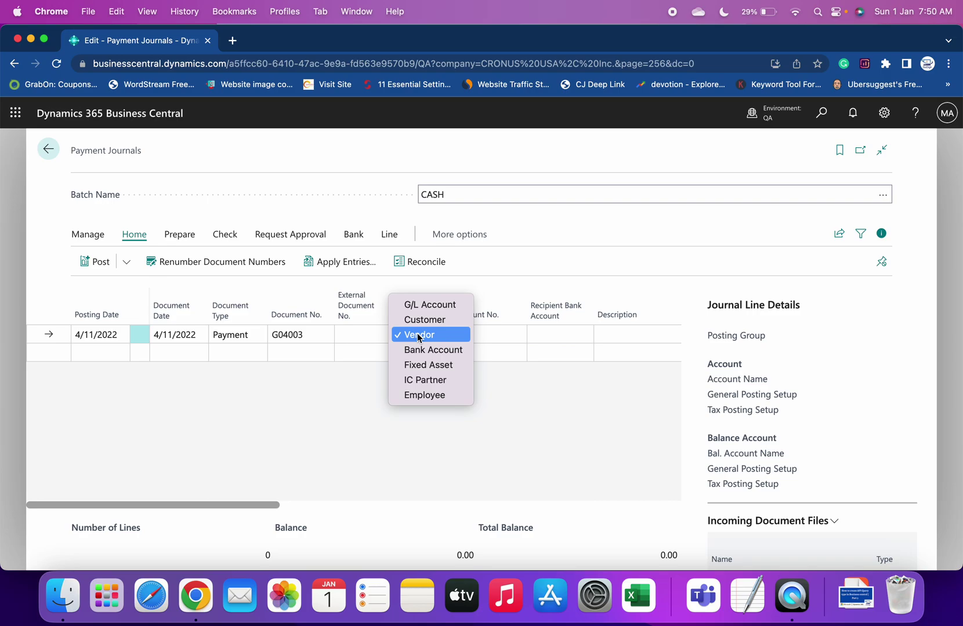
left_click(418, 335)
left_click(514, 342)
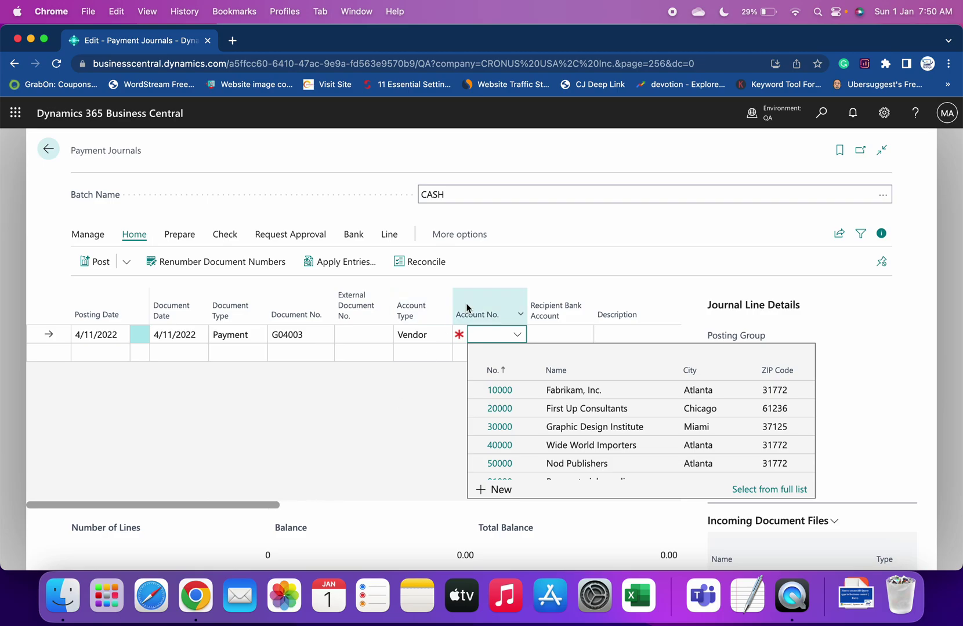
left_click(539, 298)
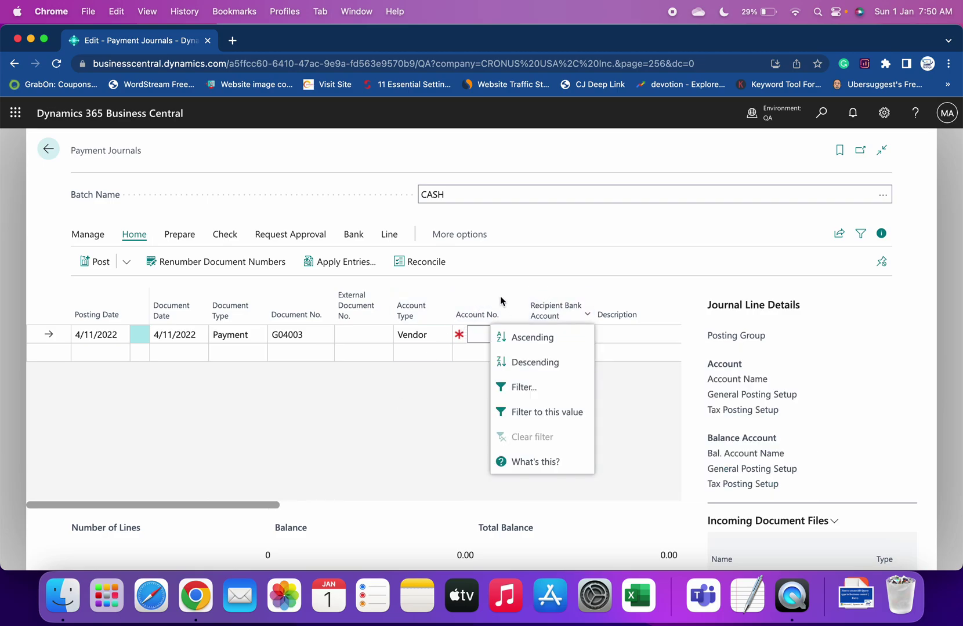
left_click(239, 507)
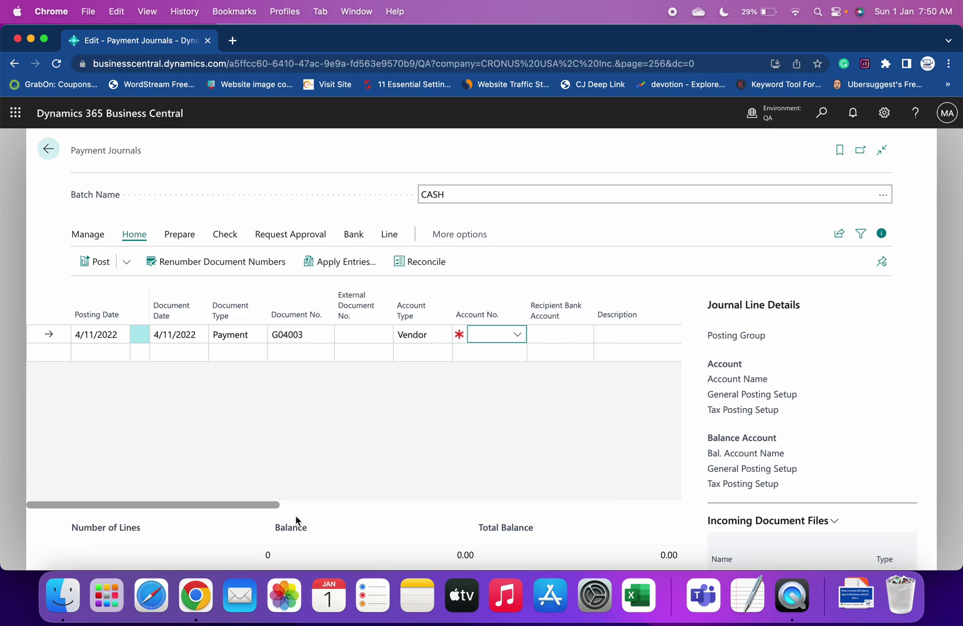
left_click(272, 509)
left_click(272, 508)
left_click_drag(272, 508, 508, 498)
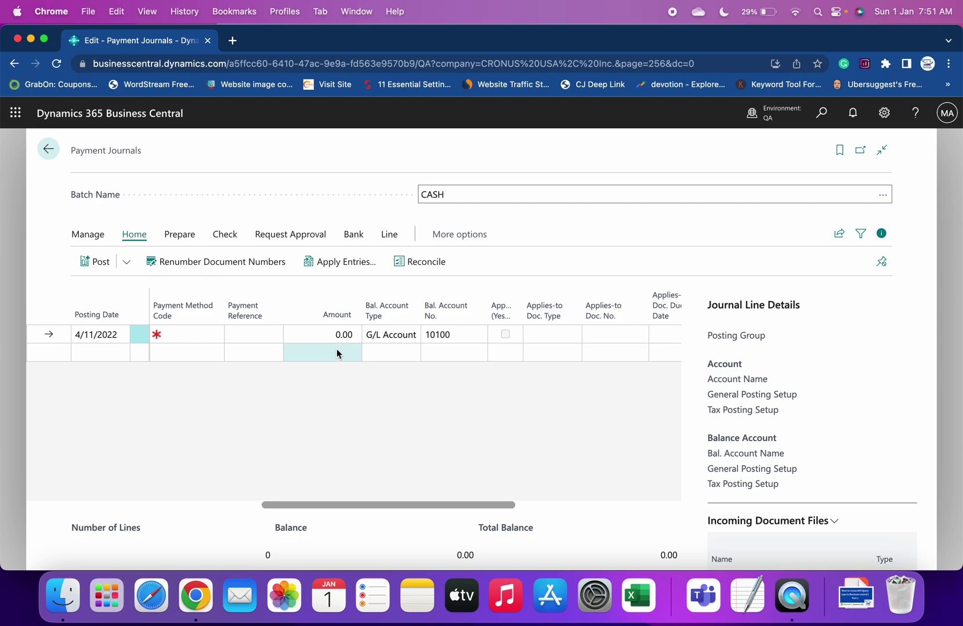
left_click(50, 152)
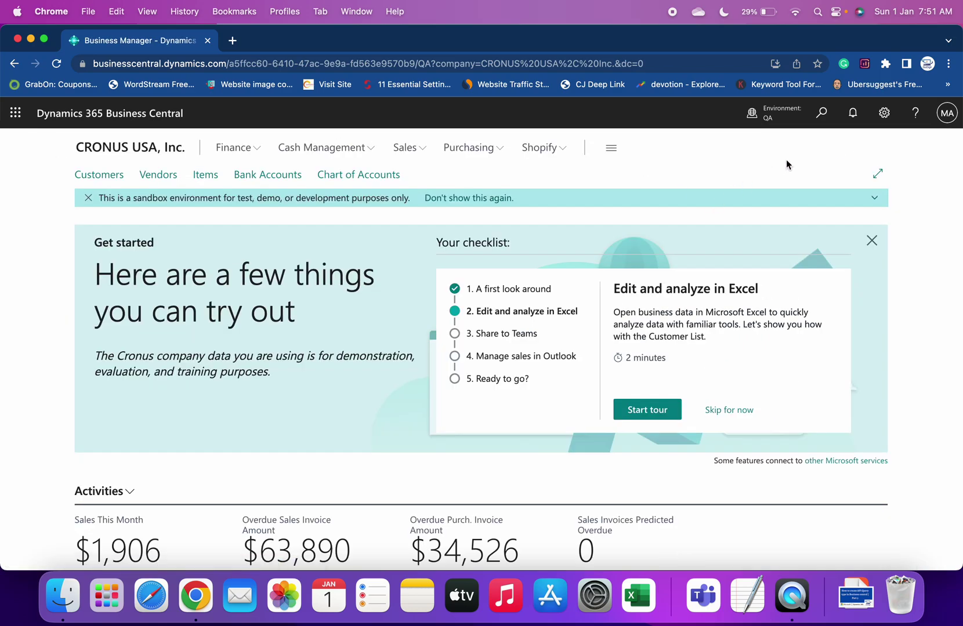
- Search for "pay vendor", open the Pay Vendor page, hide its details pane and show the list filters
left_click(822, 114)
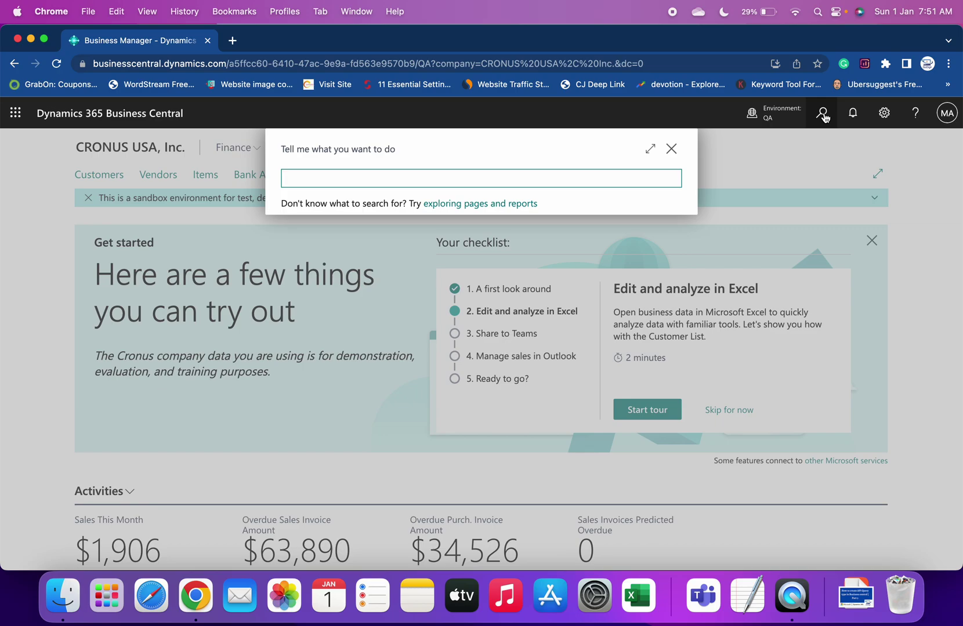
type("pay vendor")
key("Down")
key("Down")
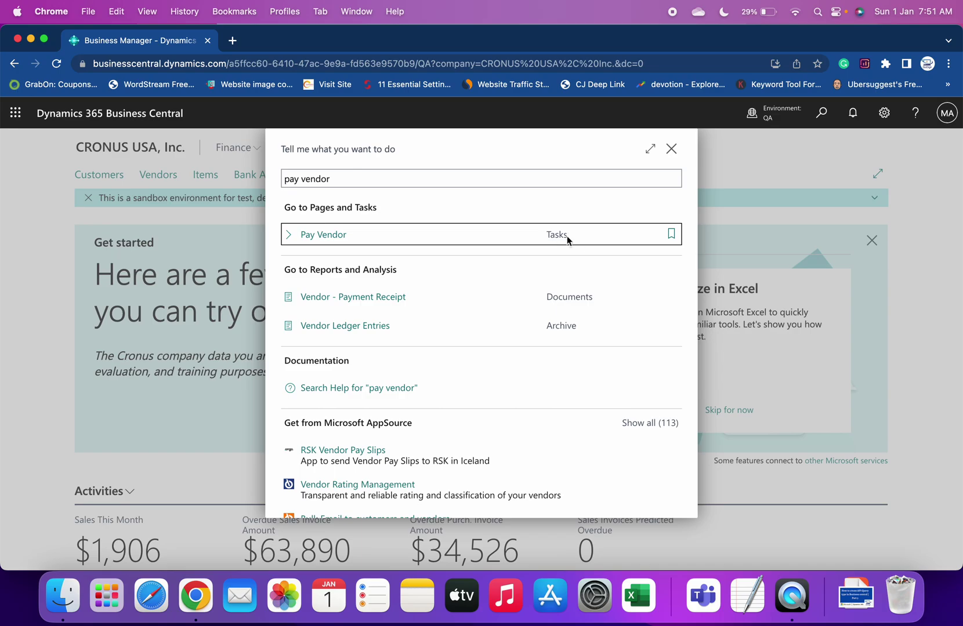
left_click(313, 235)
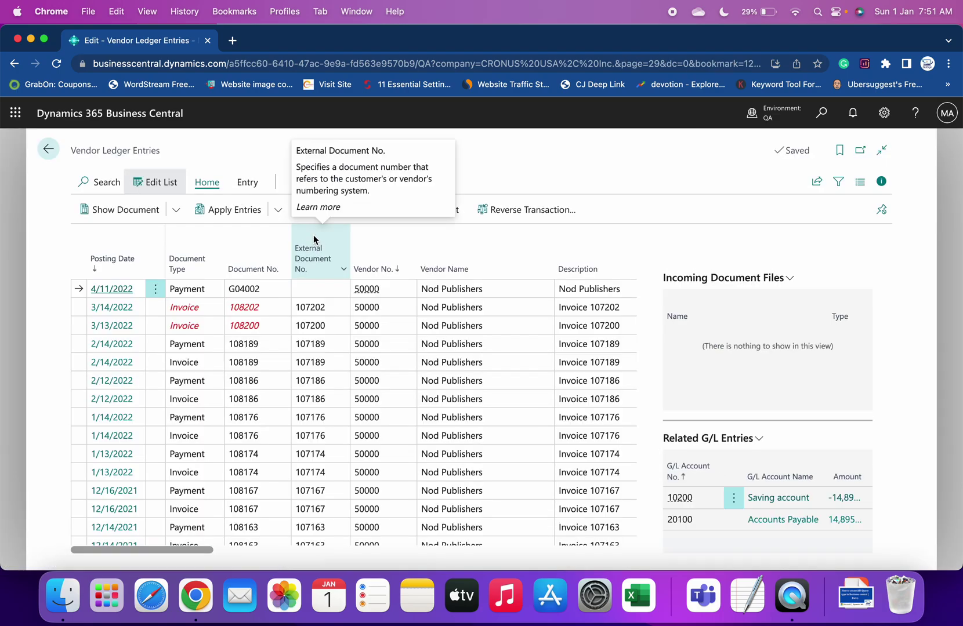
left_click(882, 183)
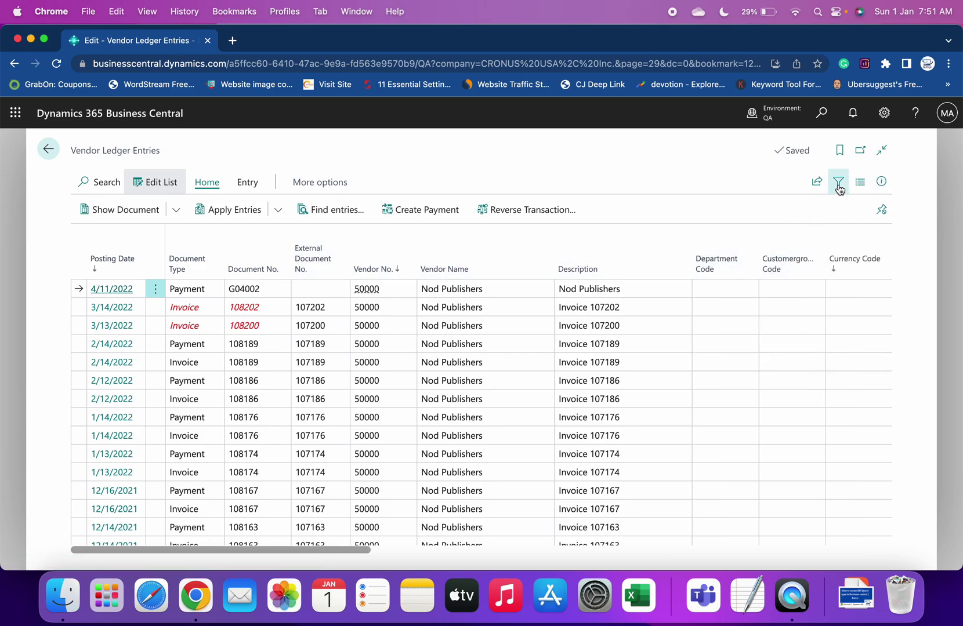
left_click(838, 183)
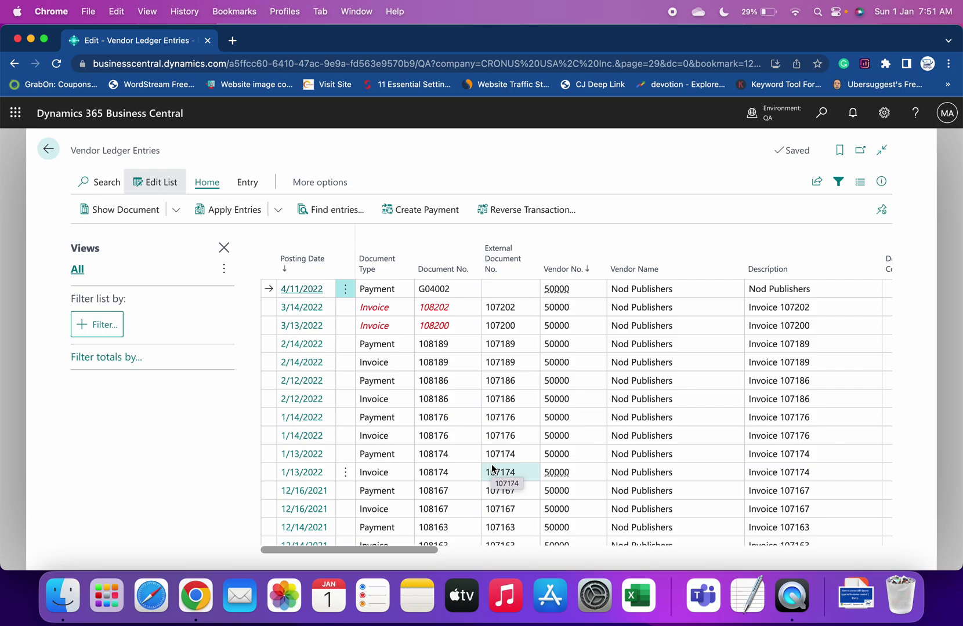
- Add an Open filter to the vendor ledger entries and set it to Yes
left_click(98, 336)
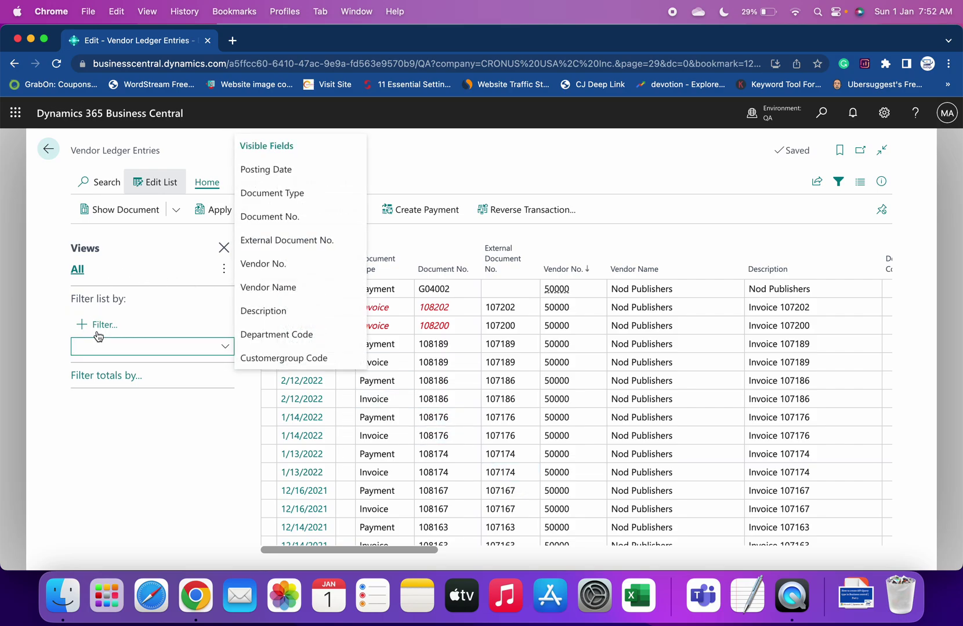
type("op")
key("Return")
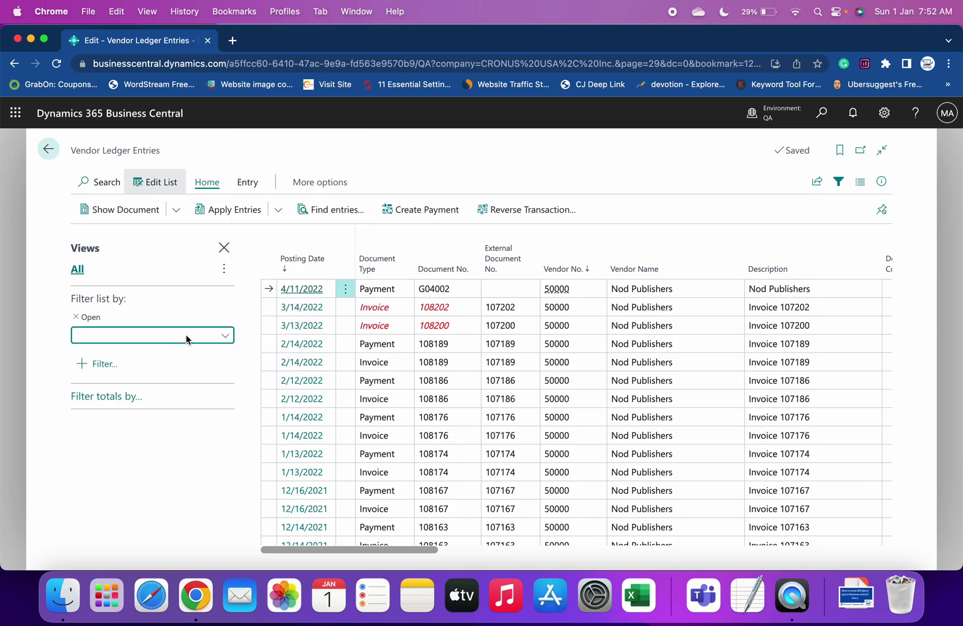
left_click(226, 336)
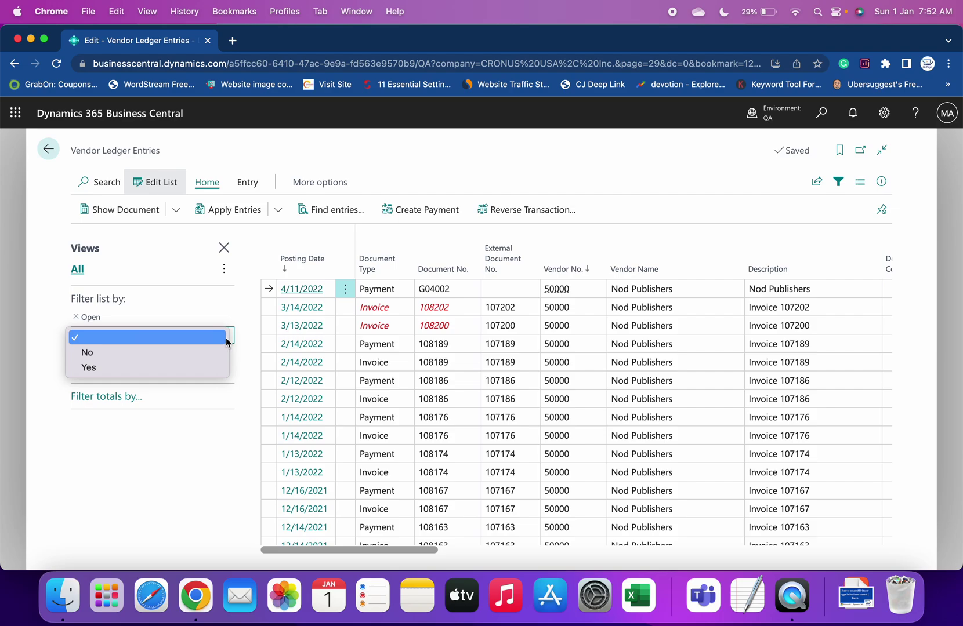
left_click(178, 368)
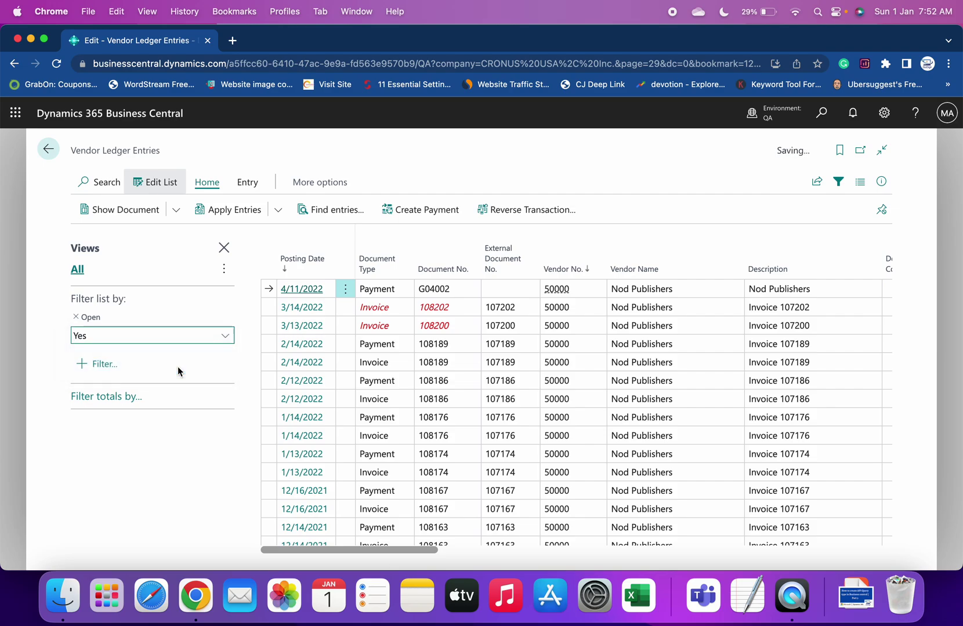
- Add a Document Type filter for Invoice and leave the vendor ledger entries list
left_click(110, 374)
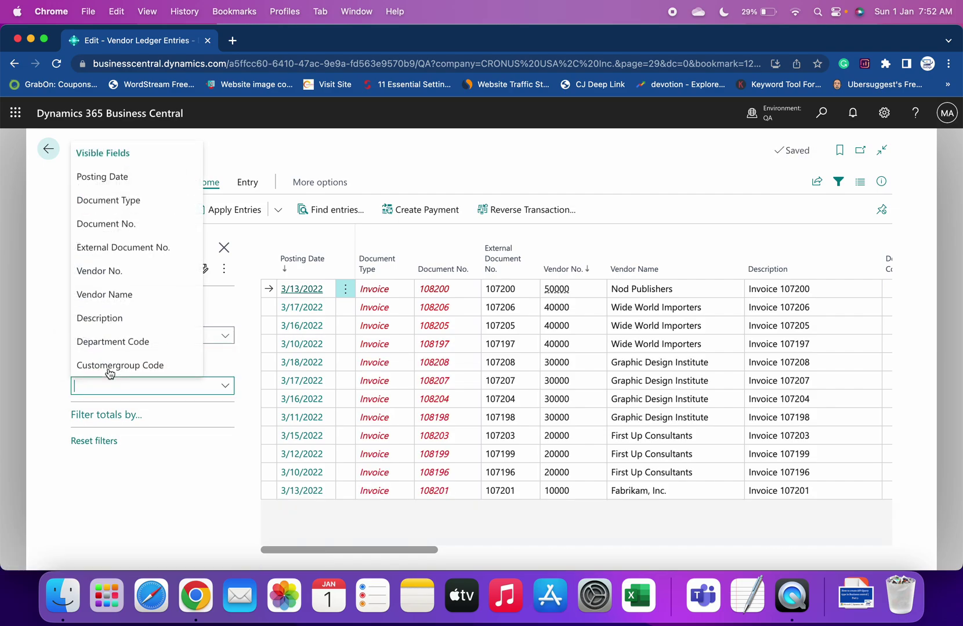
left_click(144, 206)
left_click(227, 377)
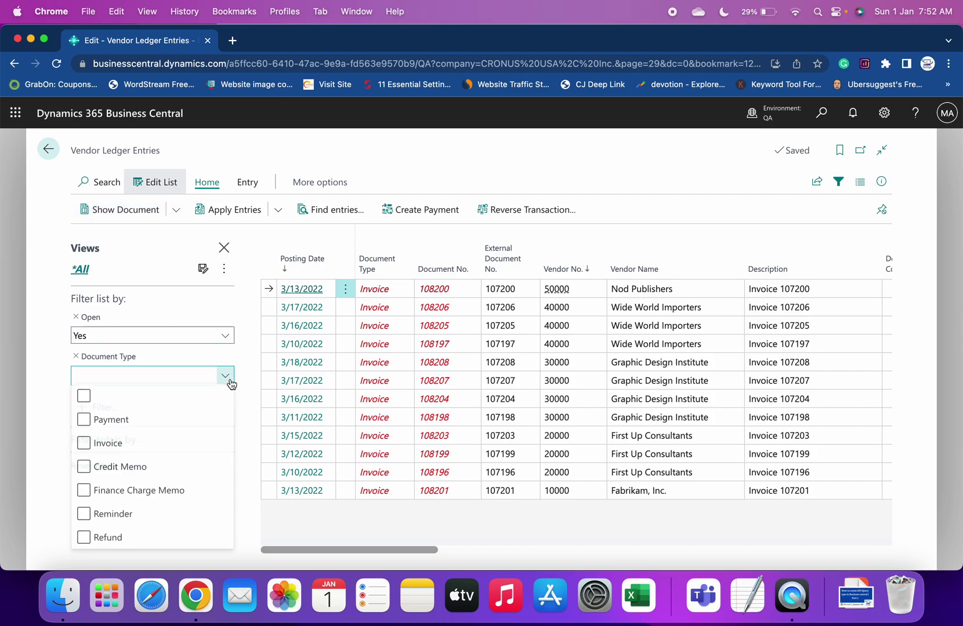
left_click(120, 443)
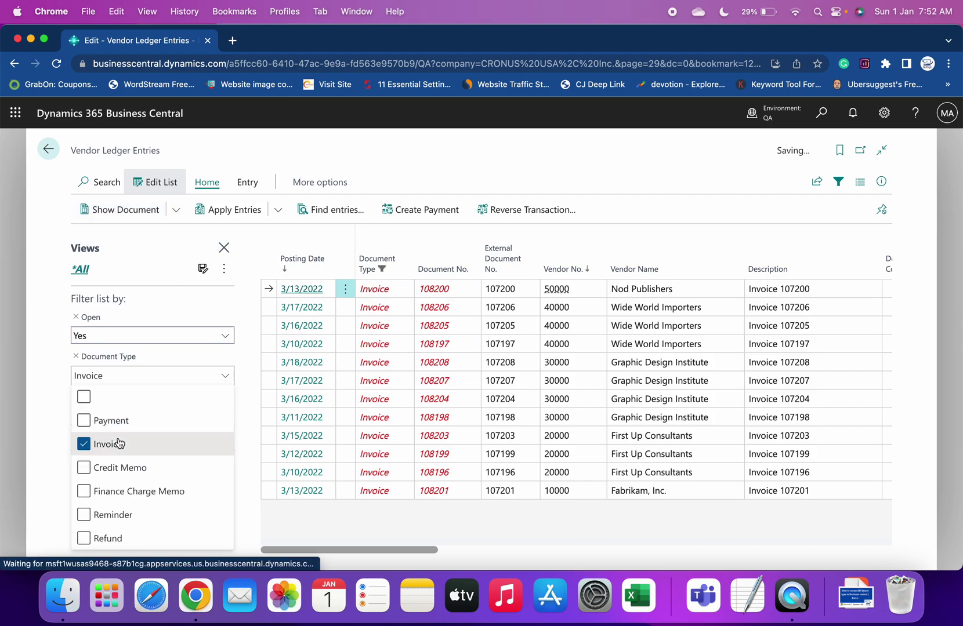
key("Escape")
key("Escape")
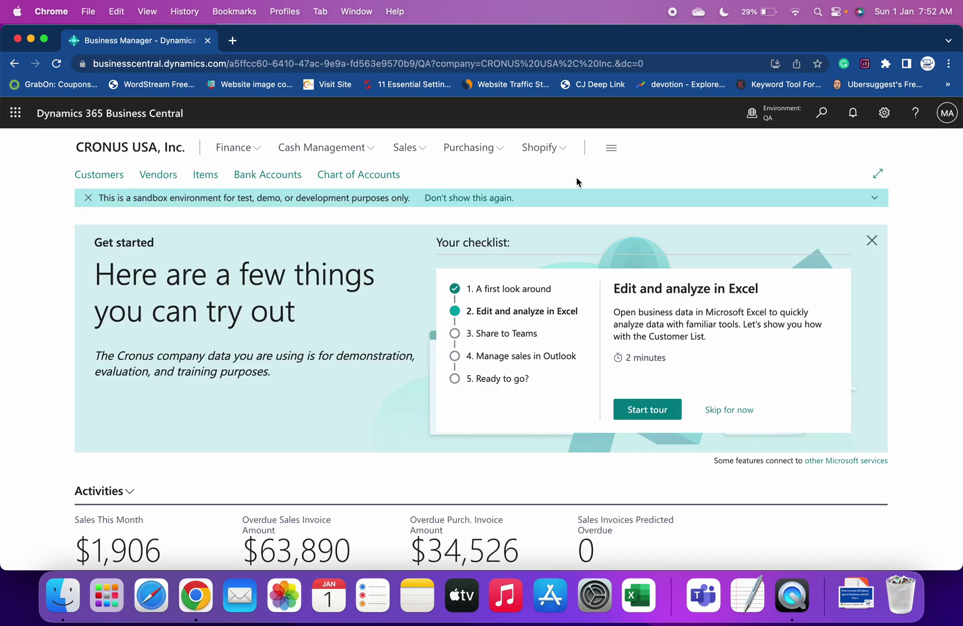
- Search for "pay ven" and reopen the Pay Vendor page
left_click(823, 114)
type("pay ven")
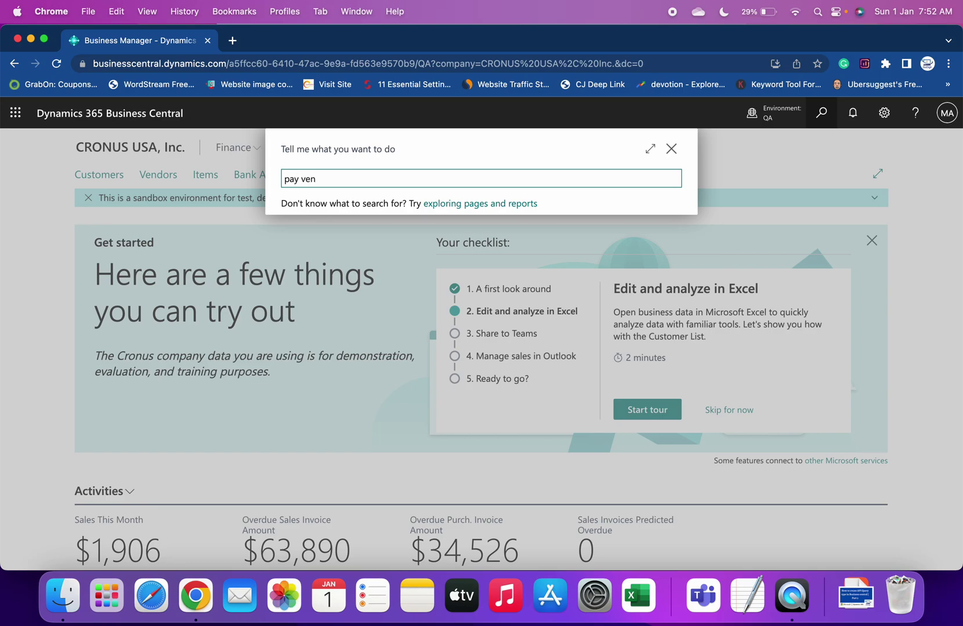
key("Down")
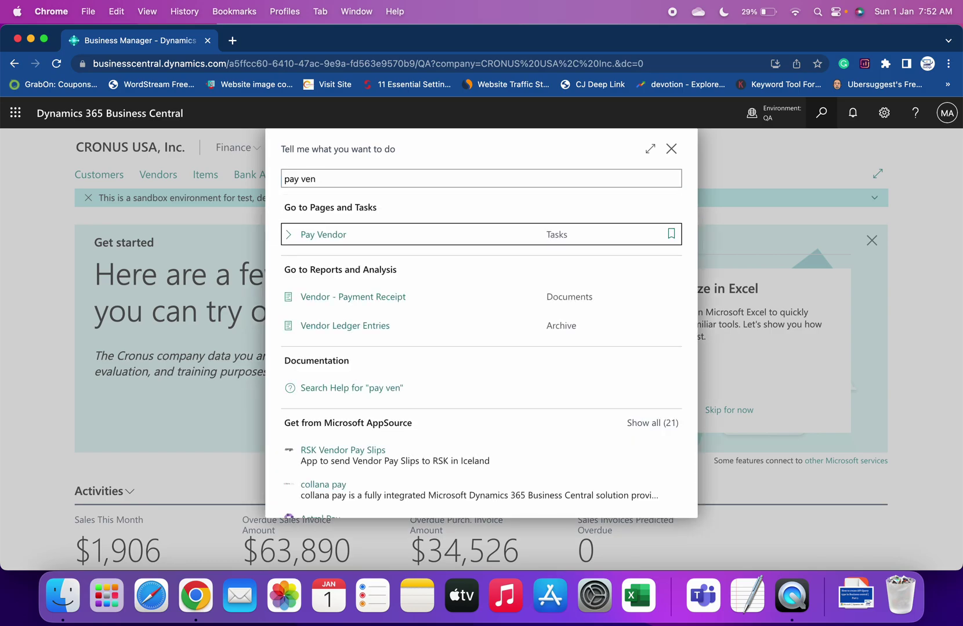
key("Return")
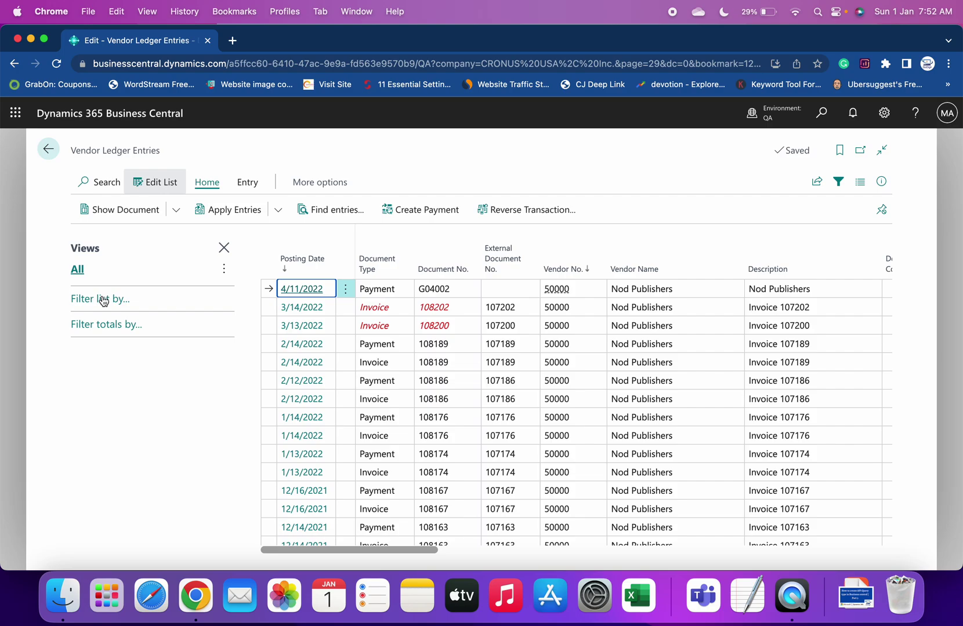
- Filter the reopened vendor ledger entries by Open with the value Yes
left_click(103, 300)
left_click(100, 324)
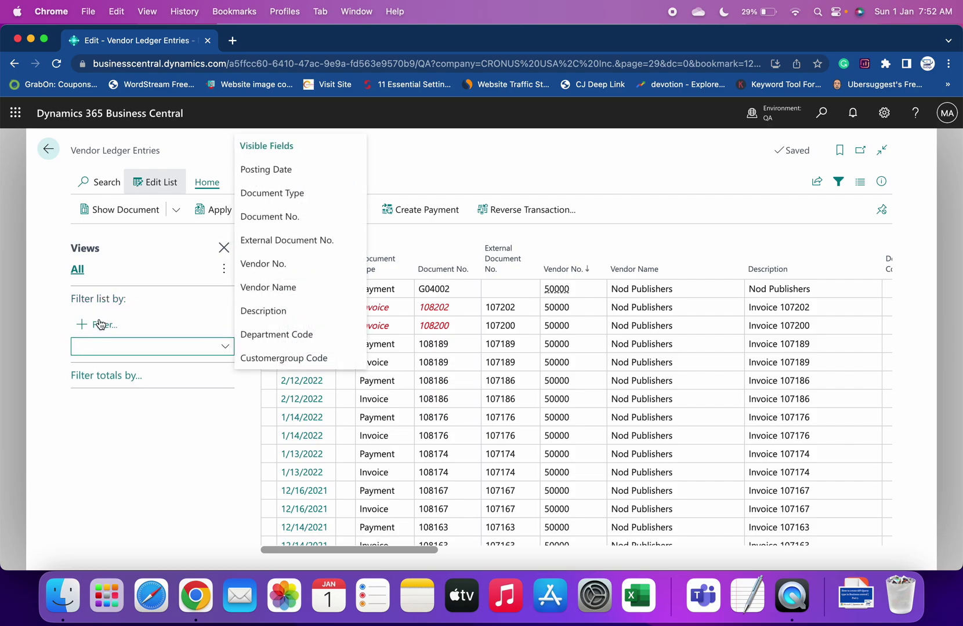
type("Open")
key("Return")
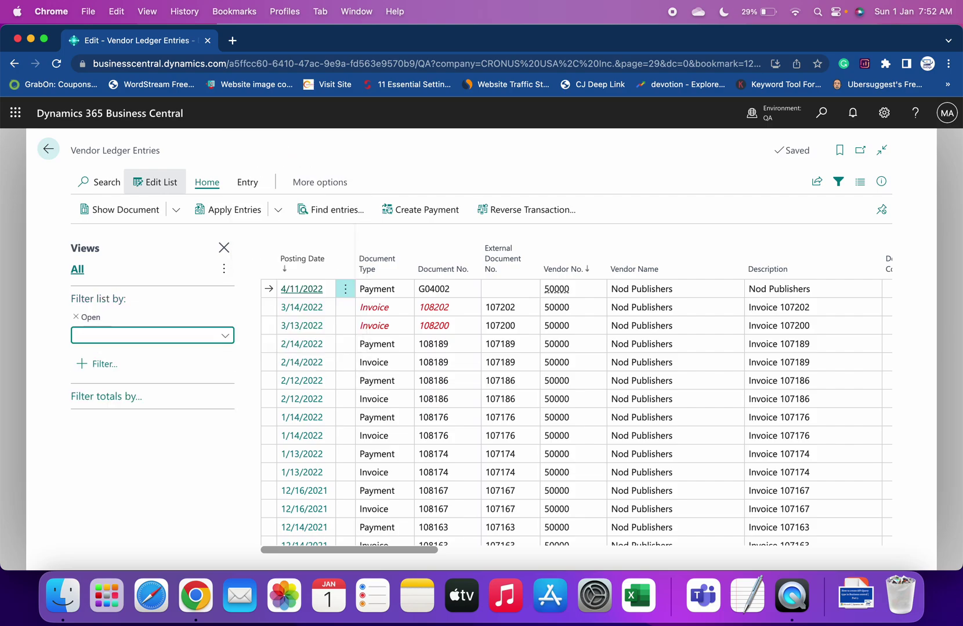
left_click(190, 338)
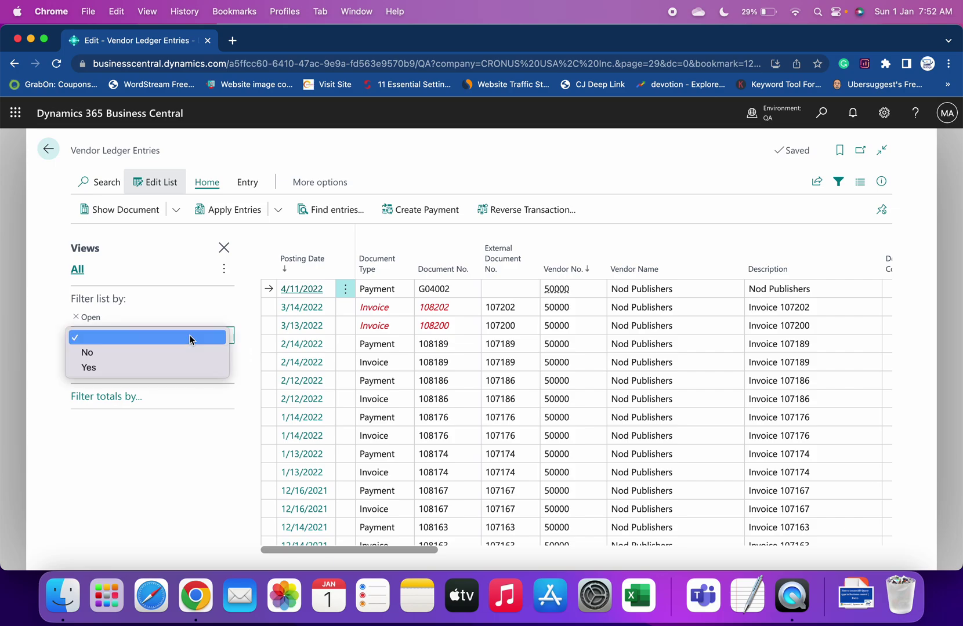
key("Down")
key("Down")
key("Return")
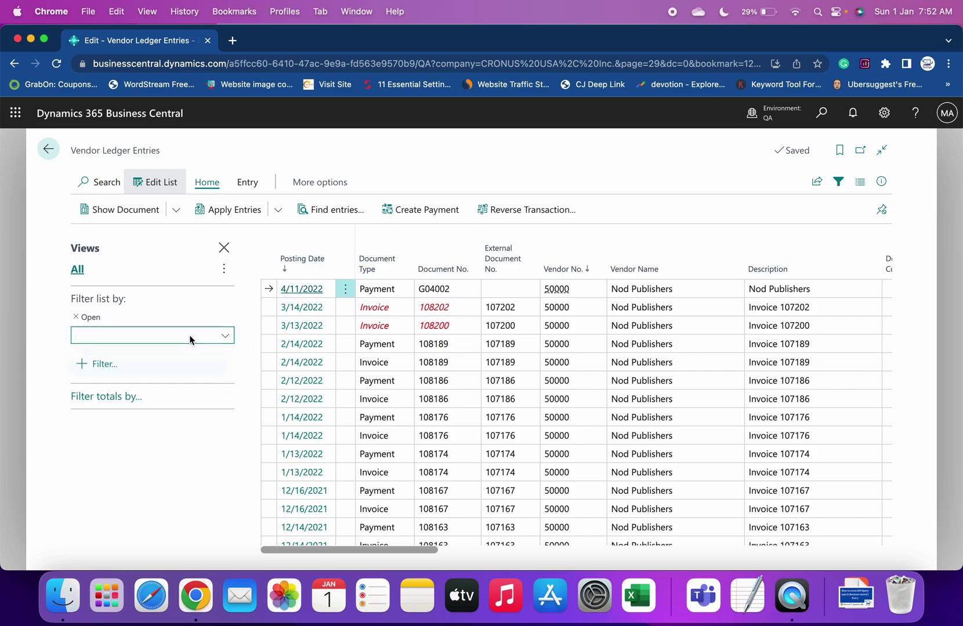
- Filter the open vendor ledger entries by Document Type with the value Invoice
left_click(105, 372)
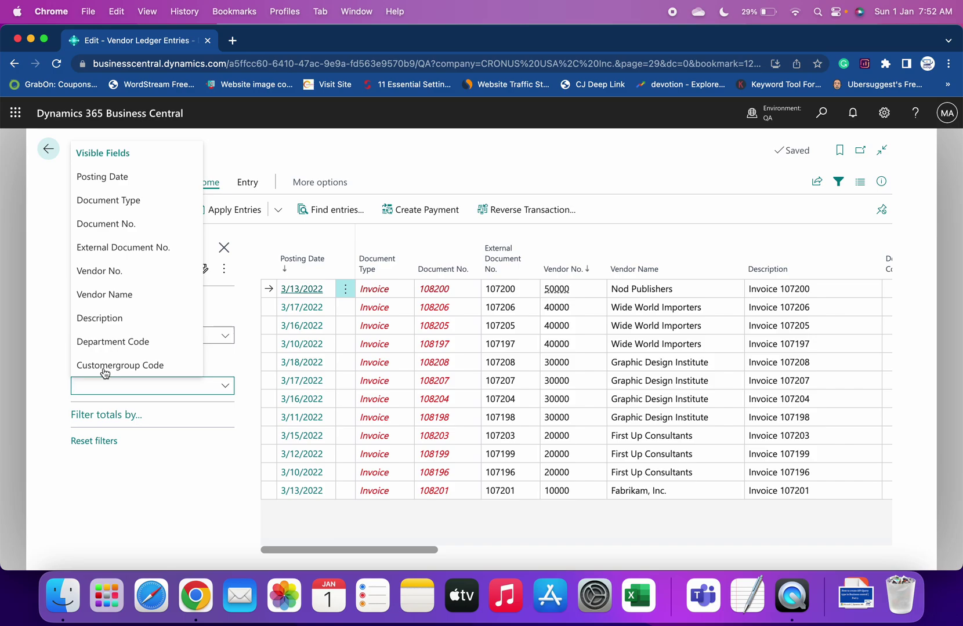
left_click(148, 200)
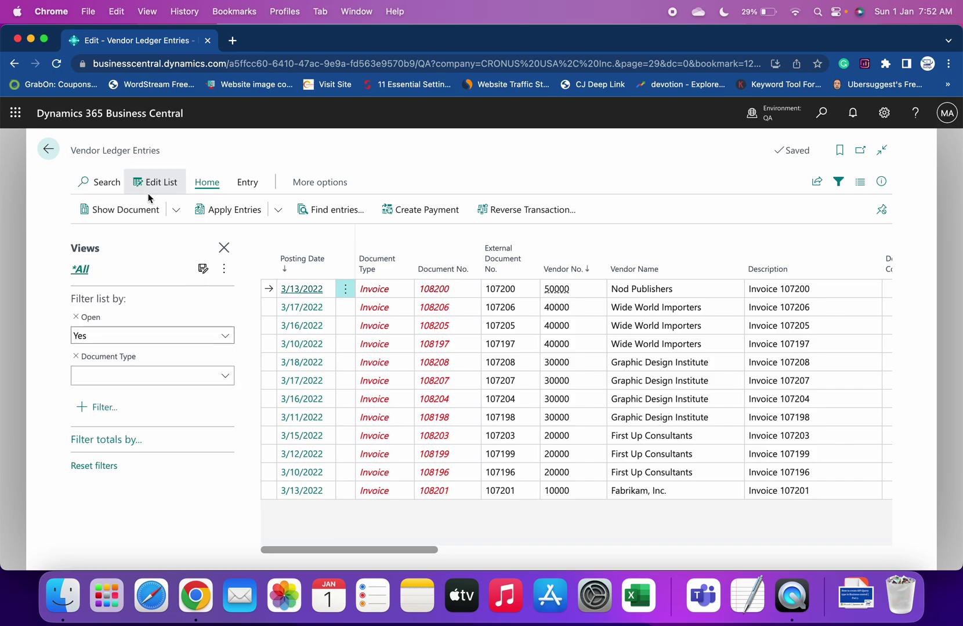
left_click(225, 377)
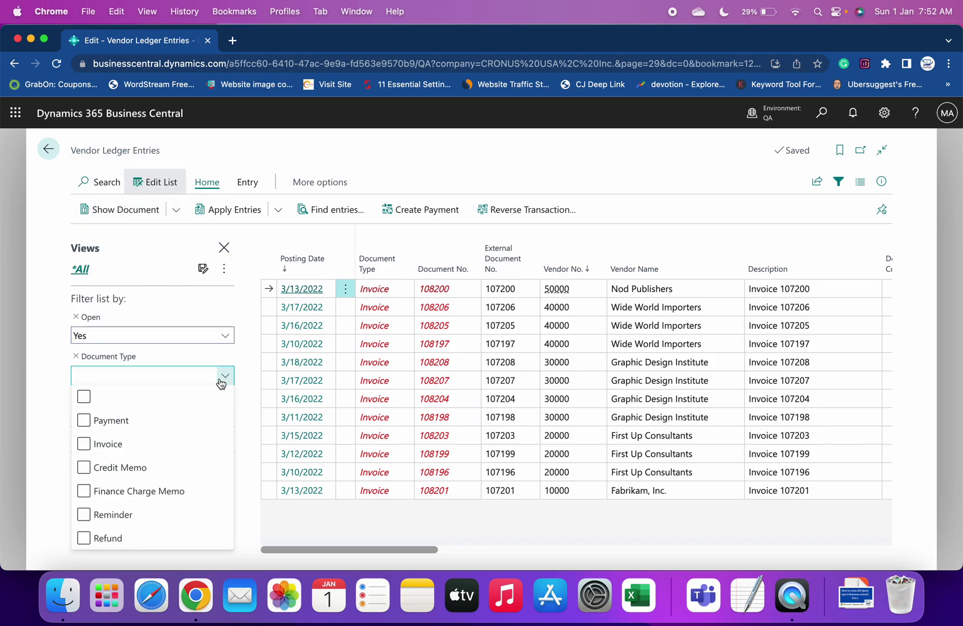
left_click(85, 445)
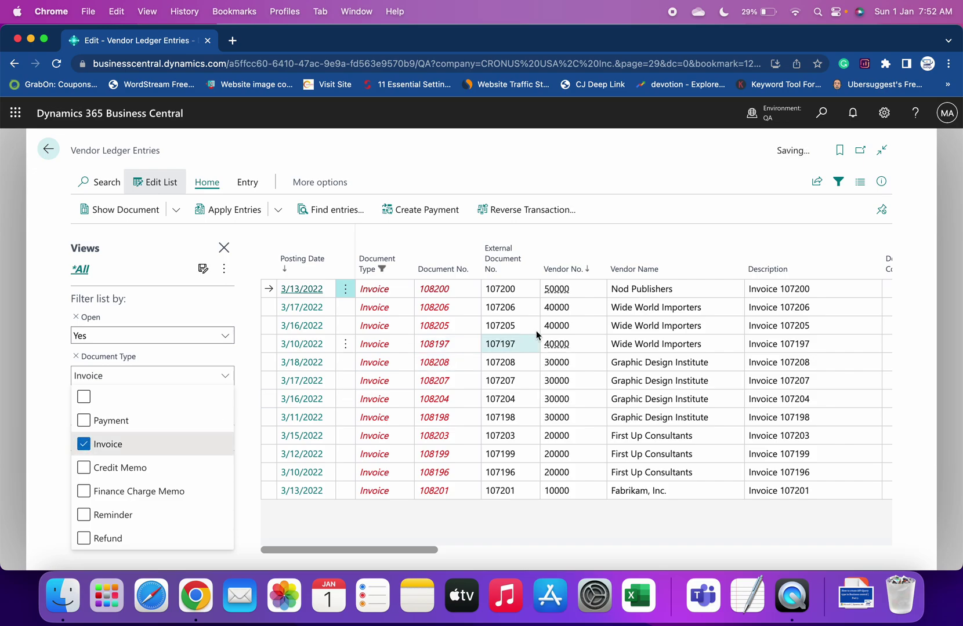
- Turn on multiple selection in the vendor ledger entries and select invoices 108200, 108206, 108205, 108208, 108203 and 108201
left_click(583, 329)
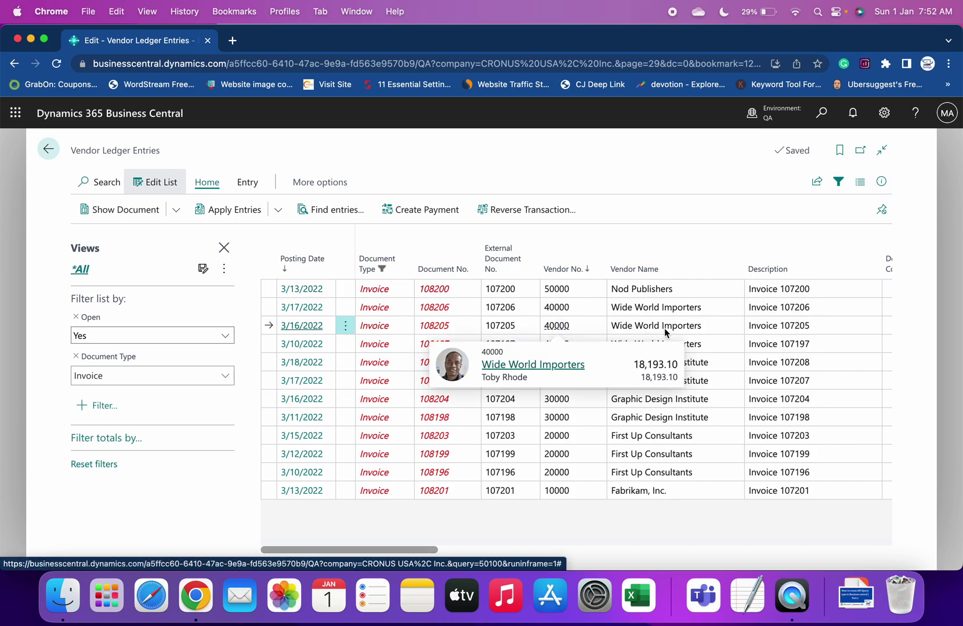
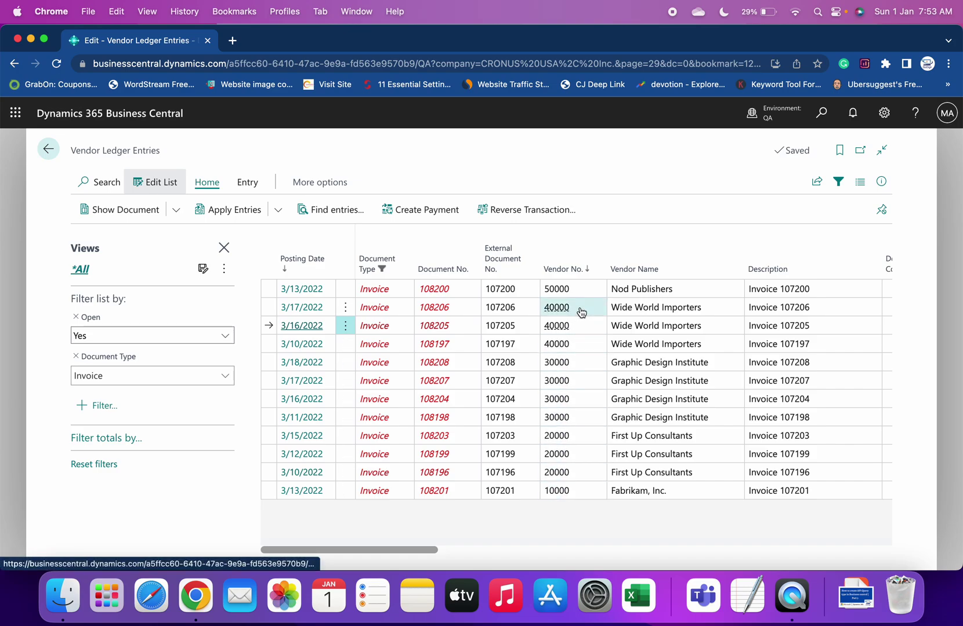
left_click(344, 293)
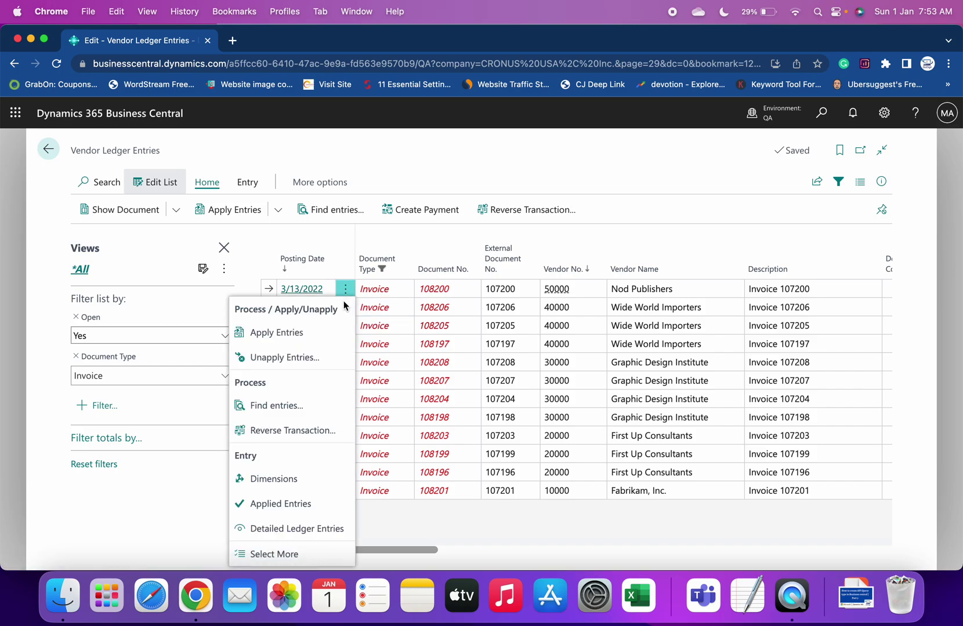
left_click(305, 554)
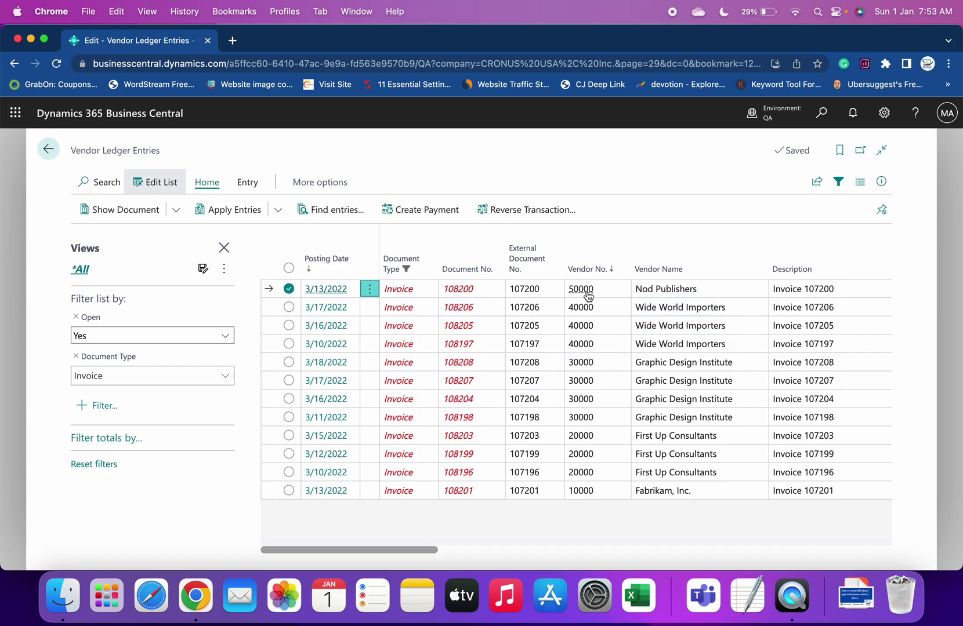
left_click(290, 307)
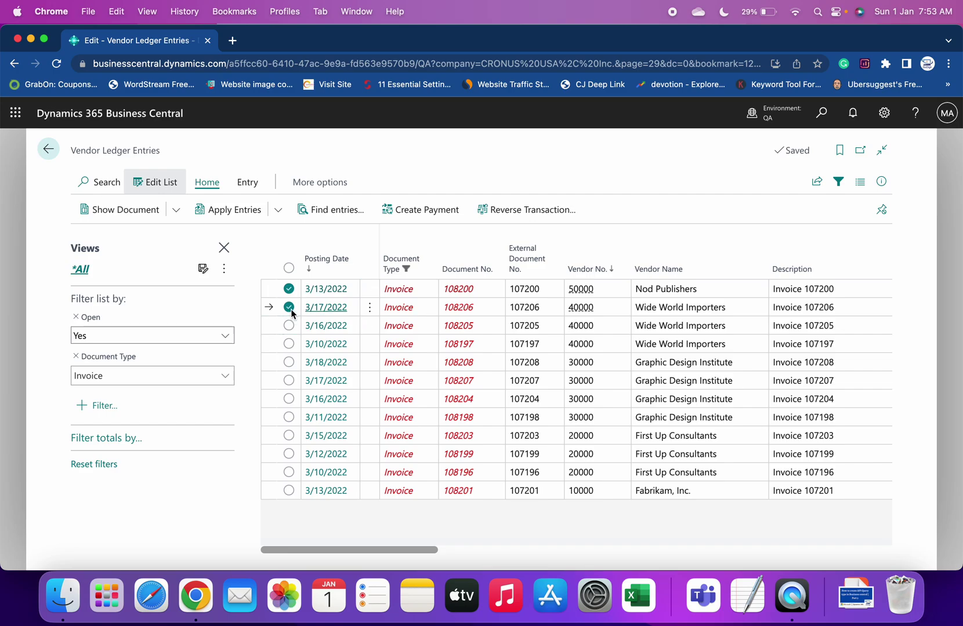
left_click(288, 326)
left_click(288, 363)
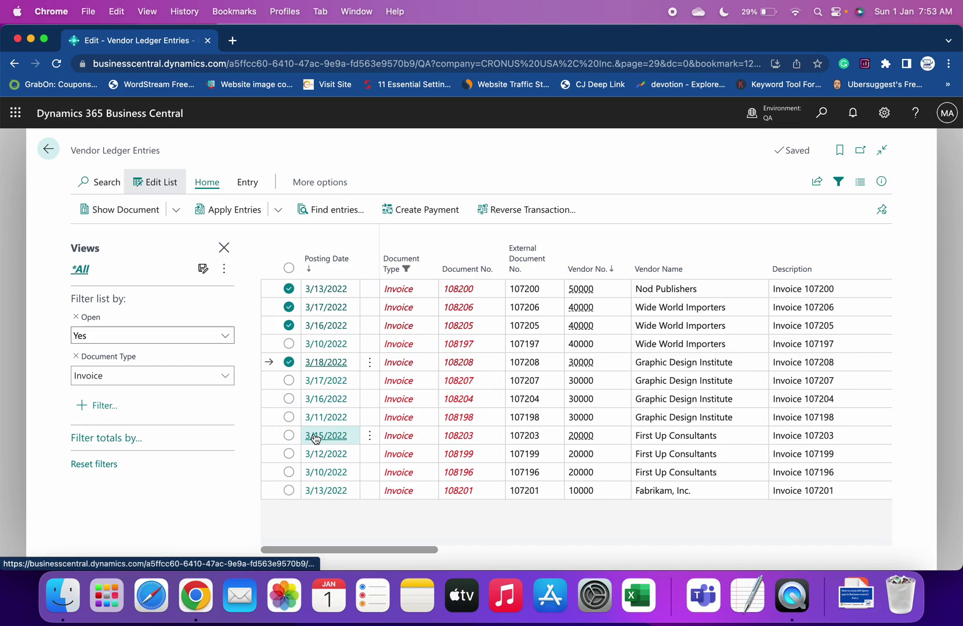
left_click(290, 436)
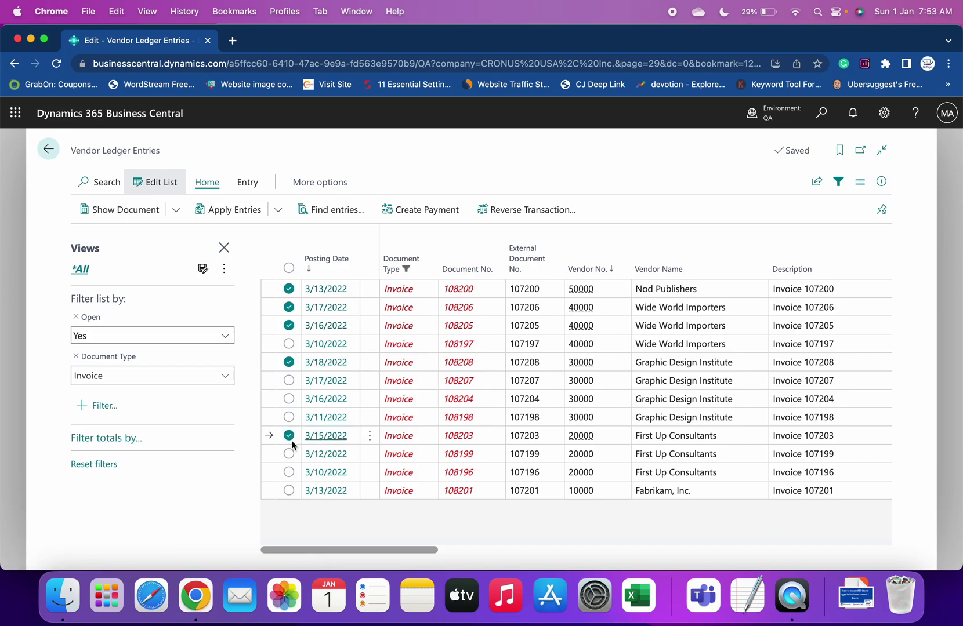
left_click(289, 492)
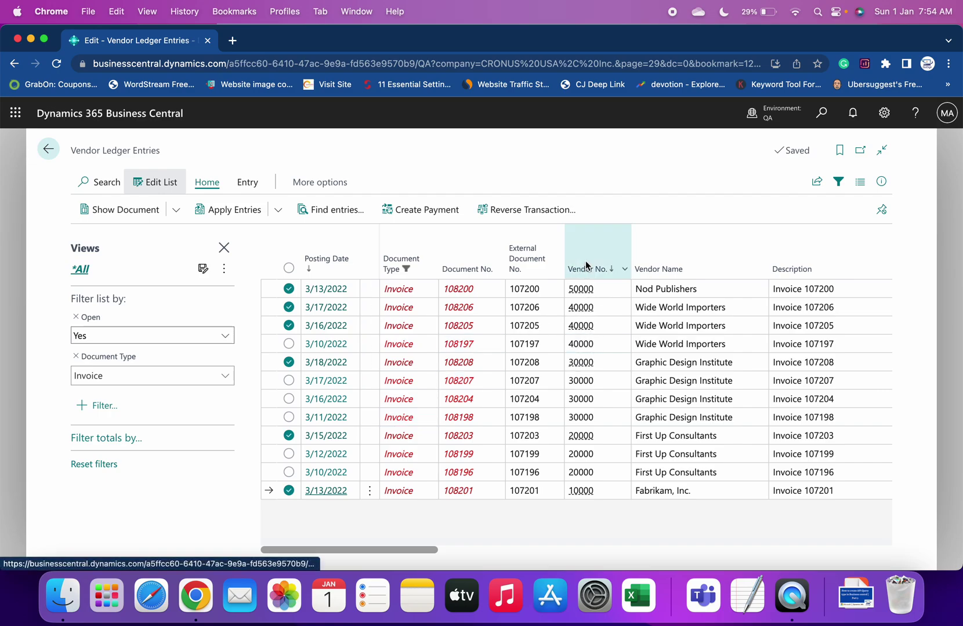
- Start Create Payment for the selected invoices and review the bank account choices, keeping SAVINGS
mouse_move(586, 266)
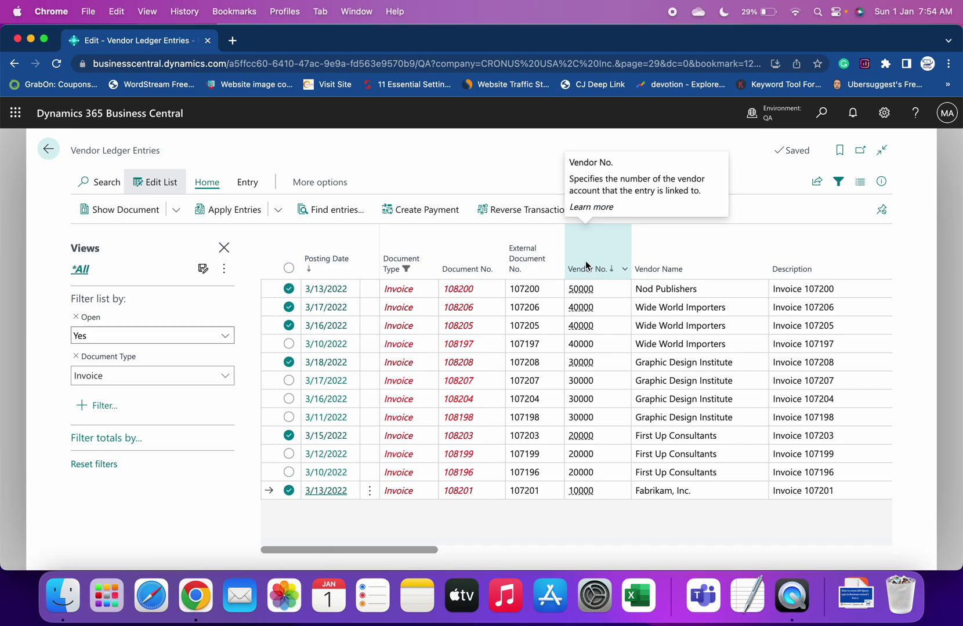
left_click(427, 212)
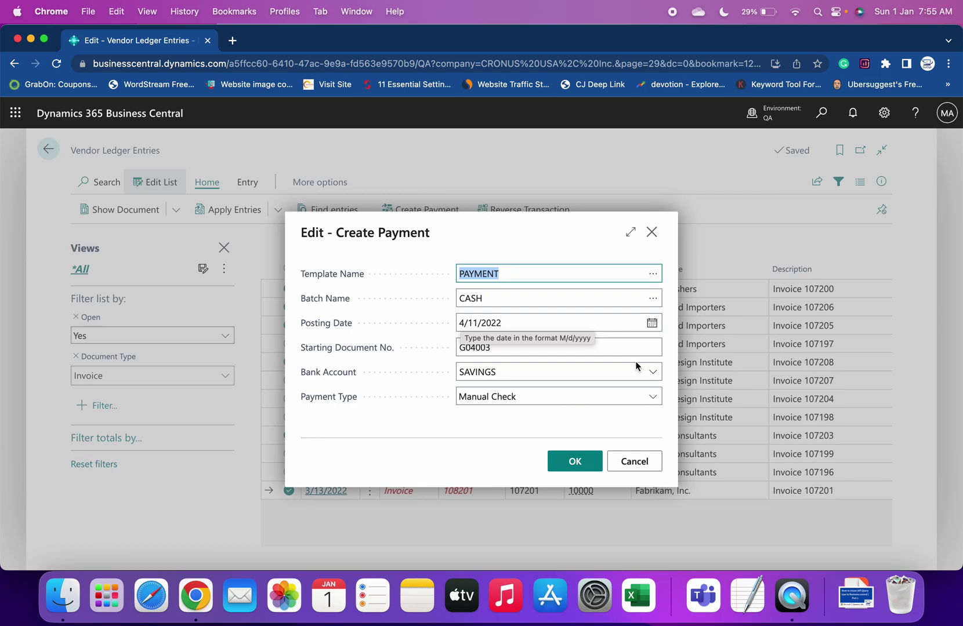
left_click(649, 376)
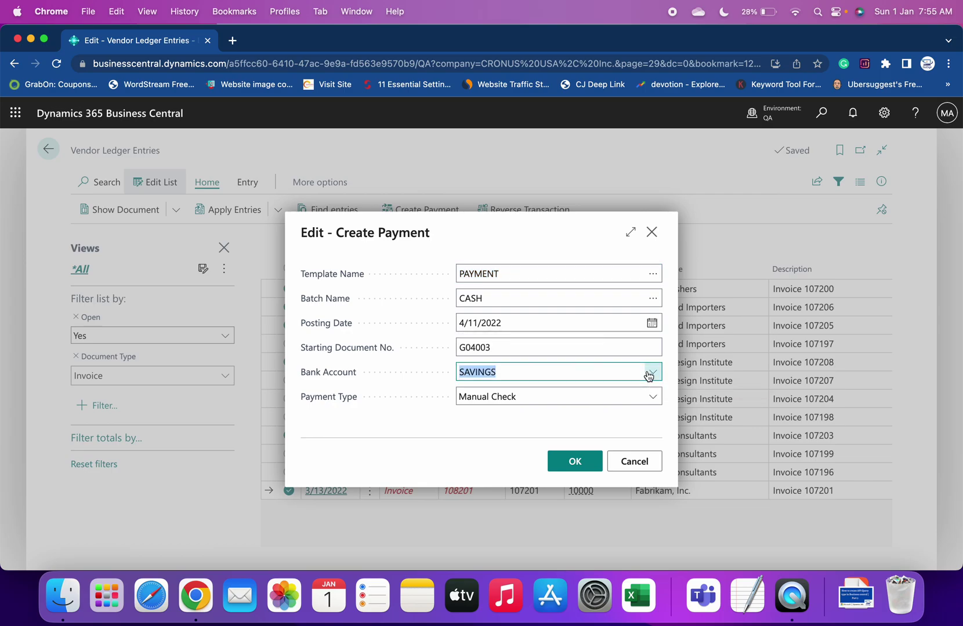
left_click(649, 376)
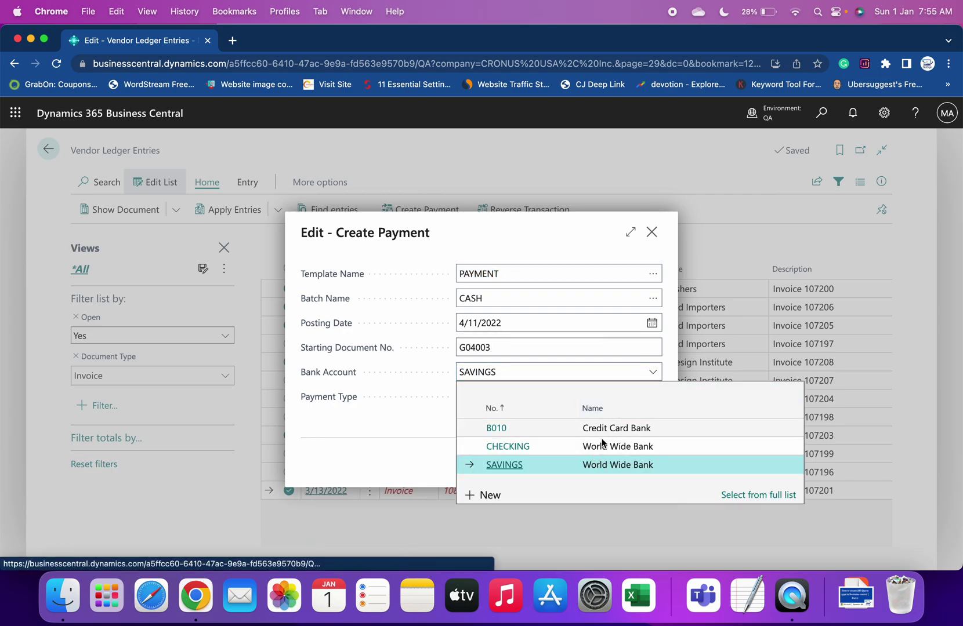
left_click(395, 432)
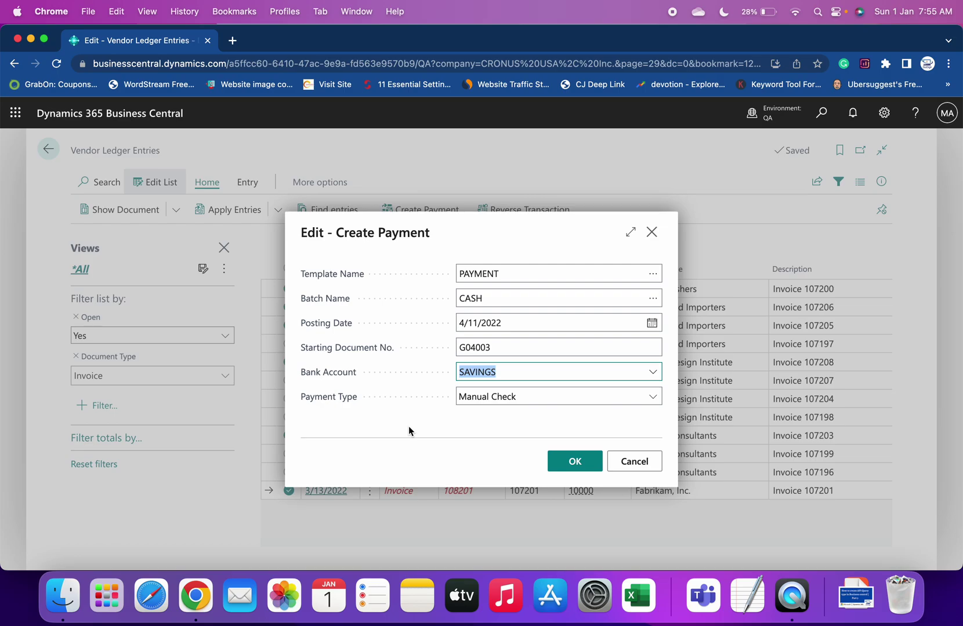
- Review the payment type options, keep Manual Check, and create the payment lines in the CASH batch
left_click(561, 398)
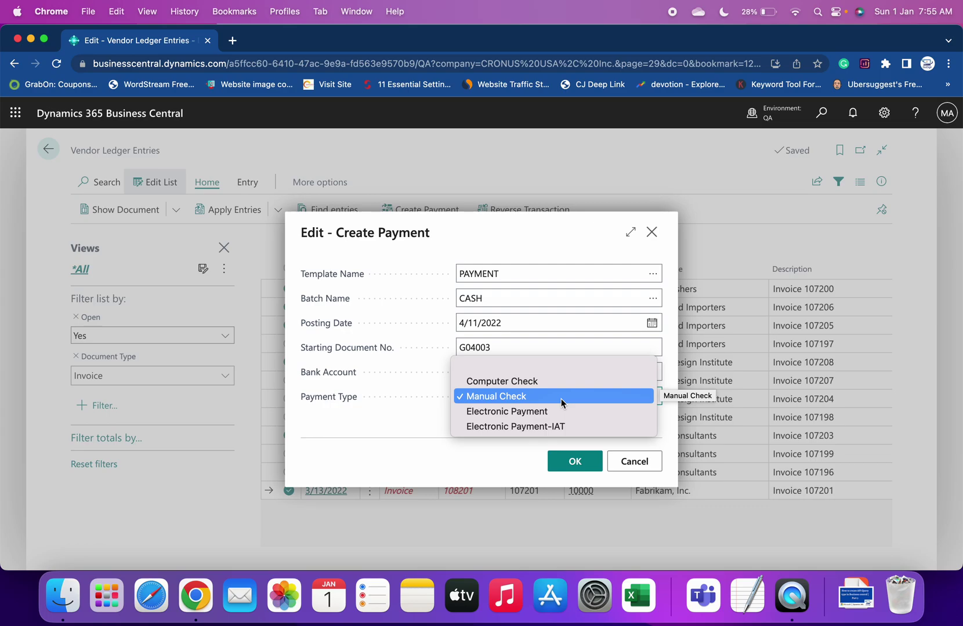
left_click(366, 437)
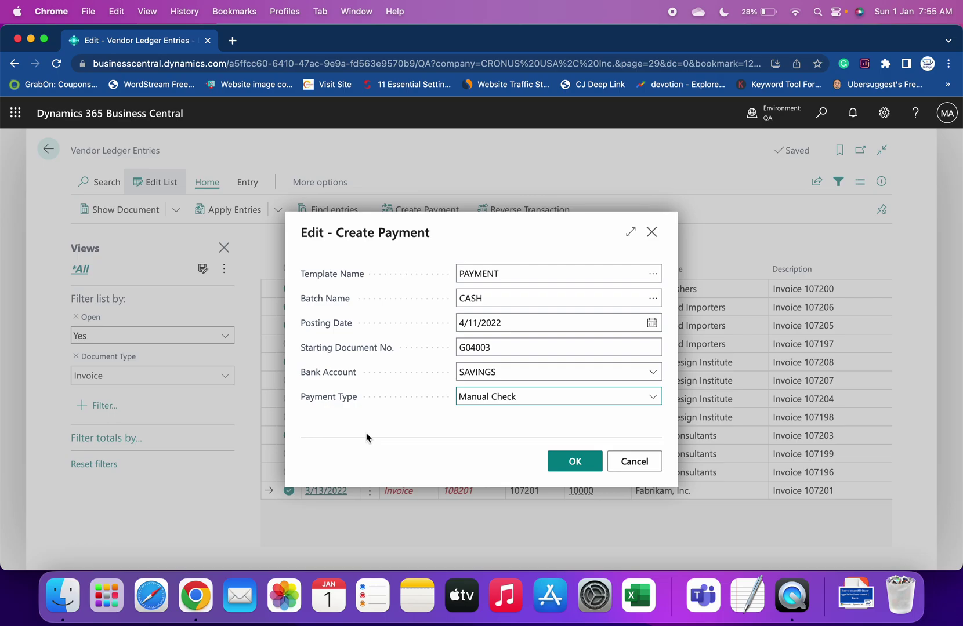
left_click(573, 404)
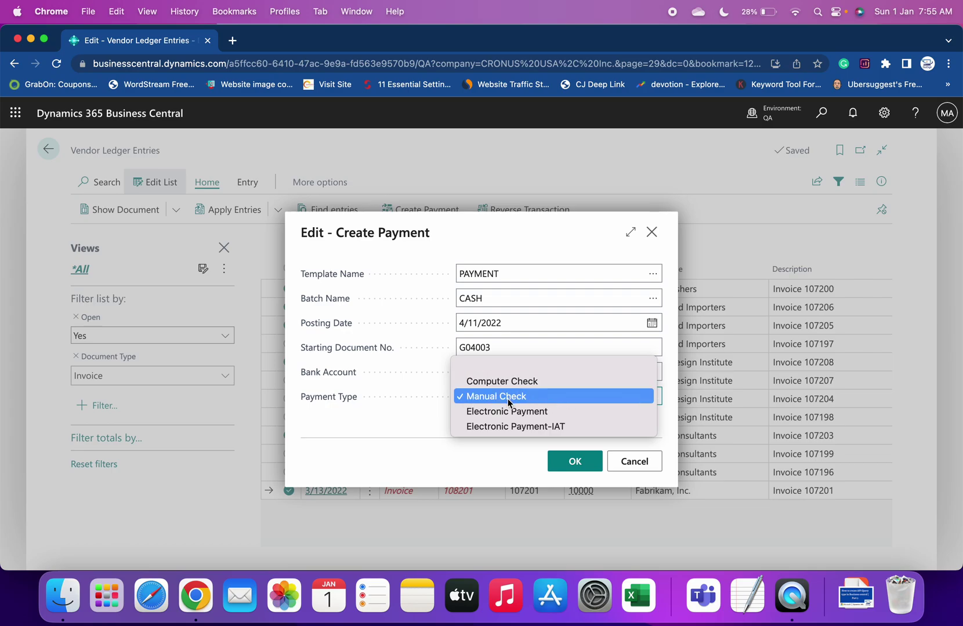
left_click(362, 435)
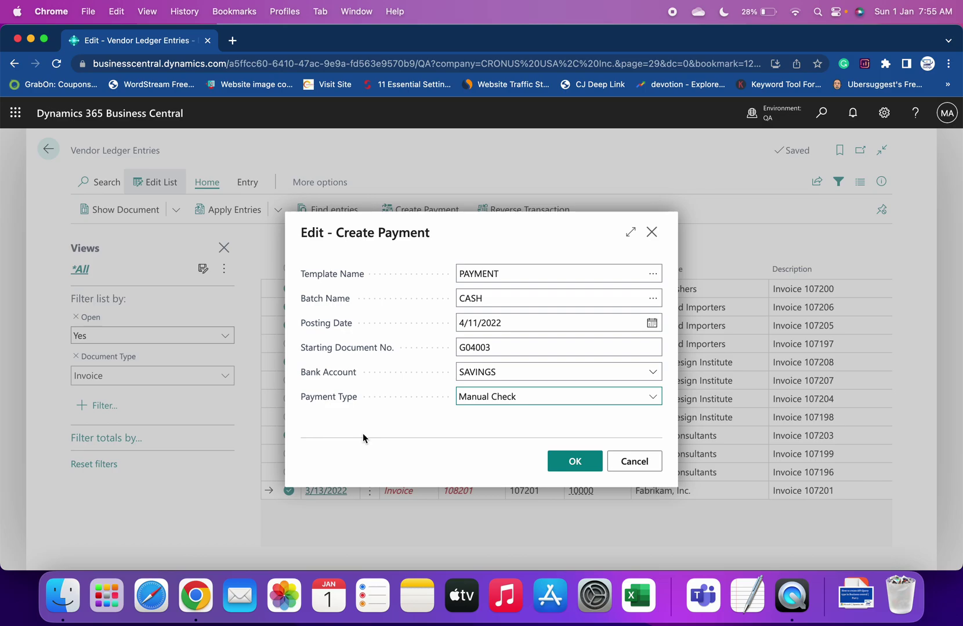
left_click(556, 402)
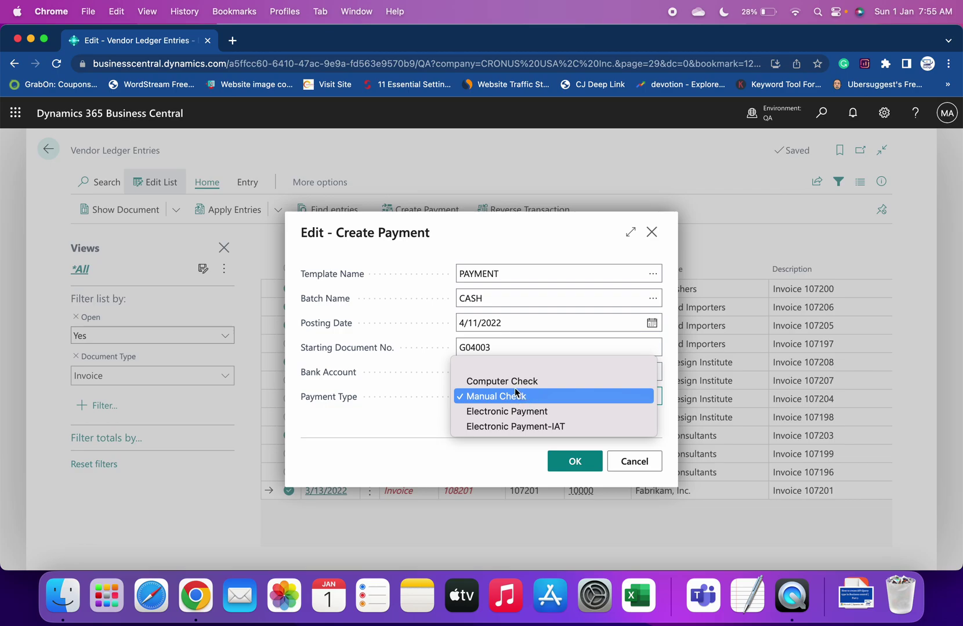
left_click(404, 423)
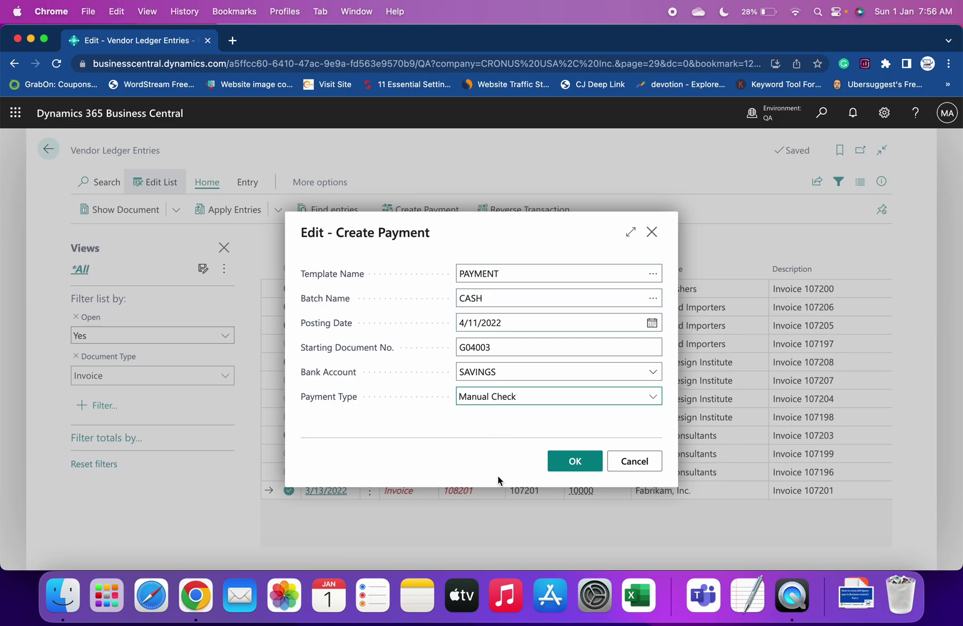
left_click(579, 463)
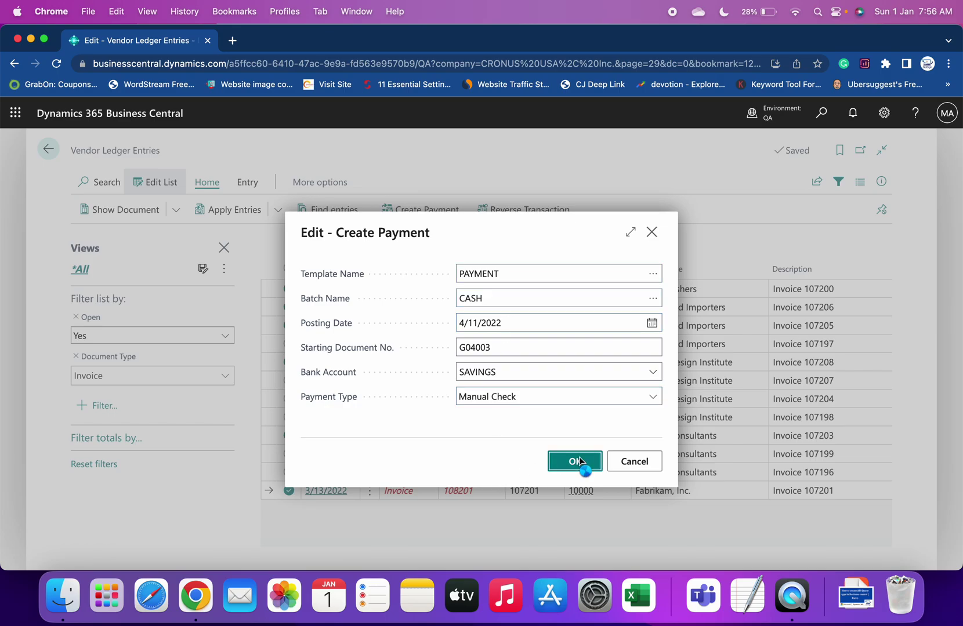
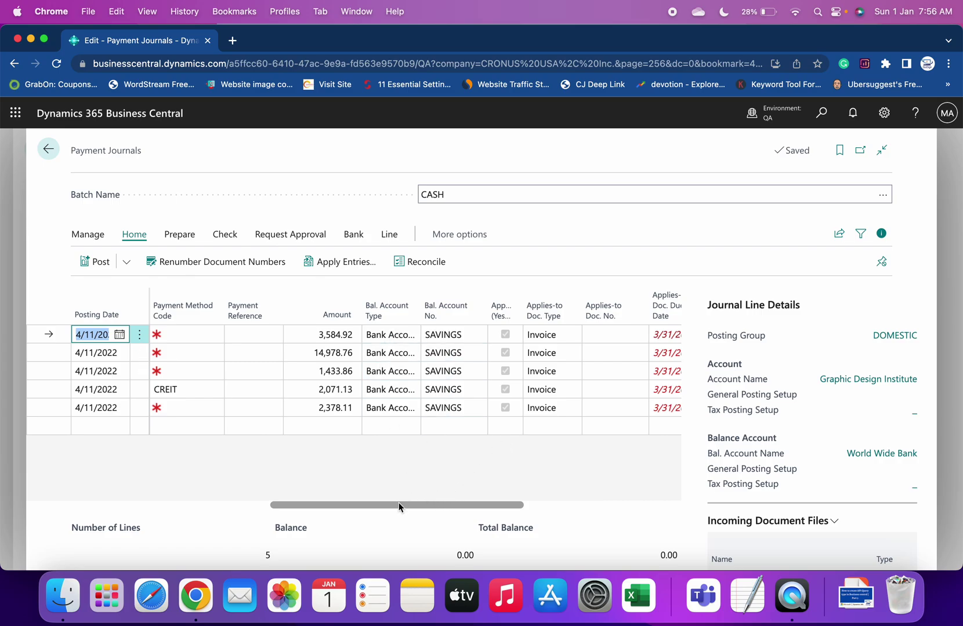
- Check which invoices the Graphic Design Institute payment line applies to, leaving the application unchanged
left_click_drag(399, 506, 12, 490)
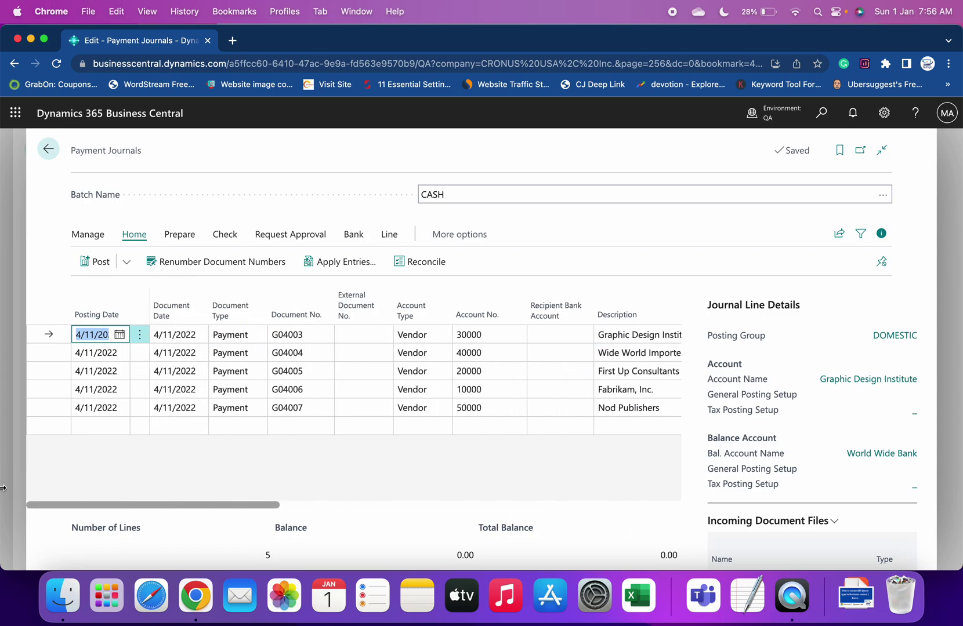
left_click(363, 336)
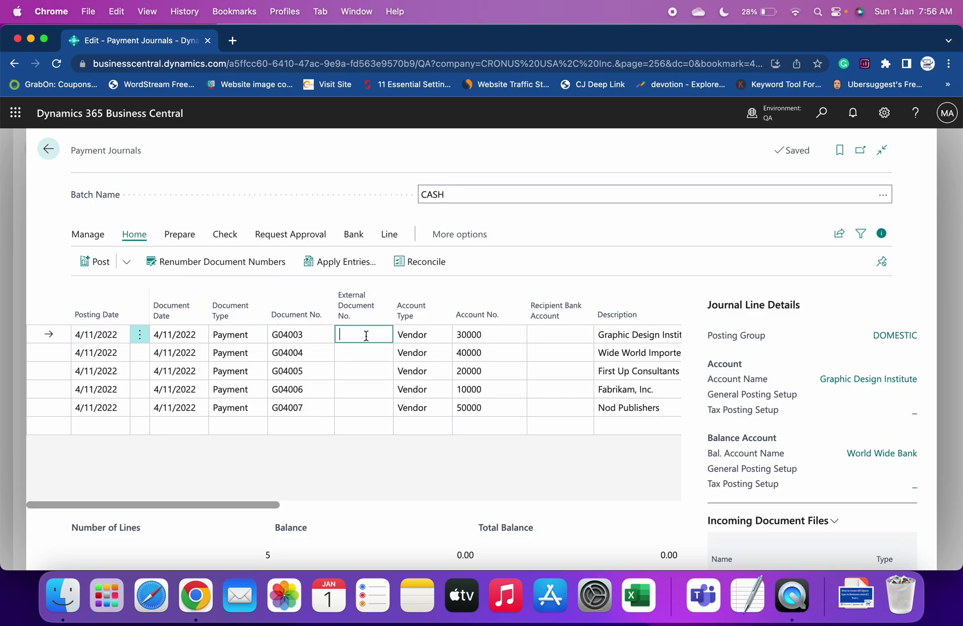
left_click(345, 271)
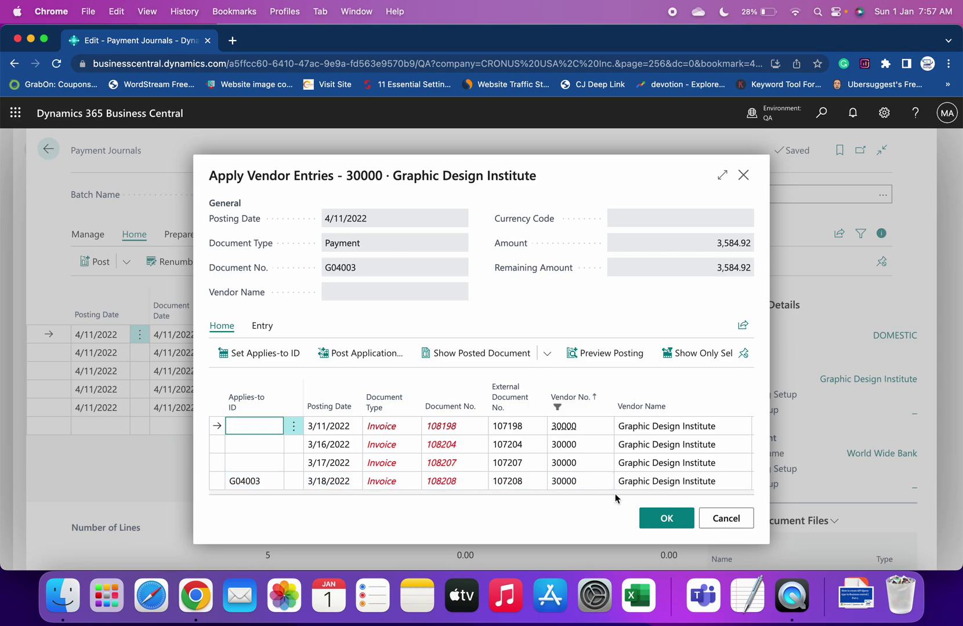
left_click(726, 519)
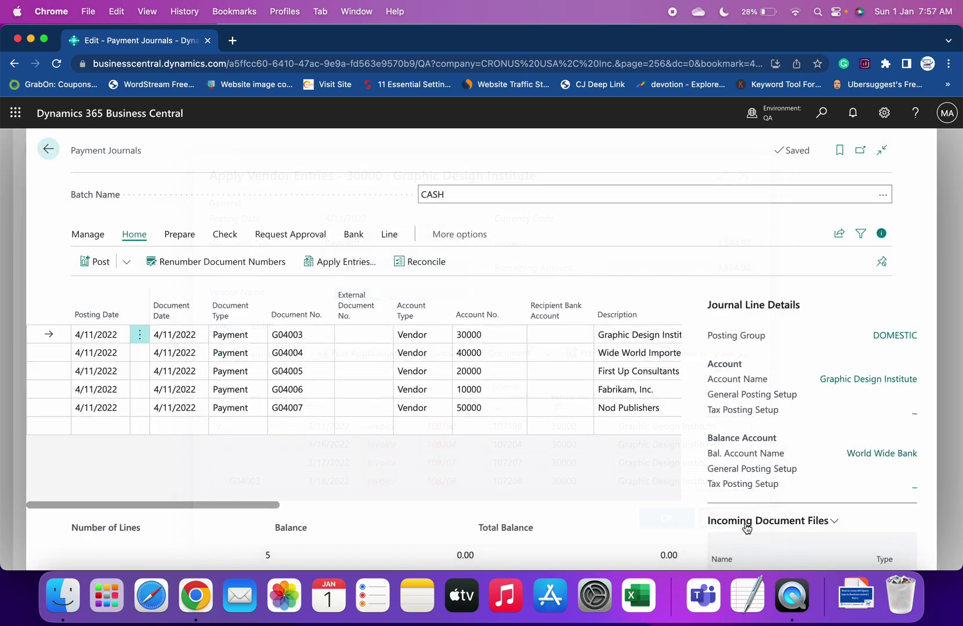
- Check the applied invoices for the Wide World Importers and First Up Consultants payment lines, cancelling out of each
left_click(355, 354)
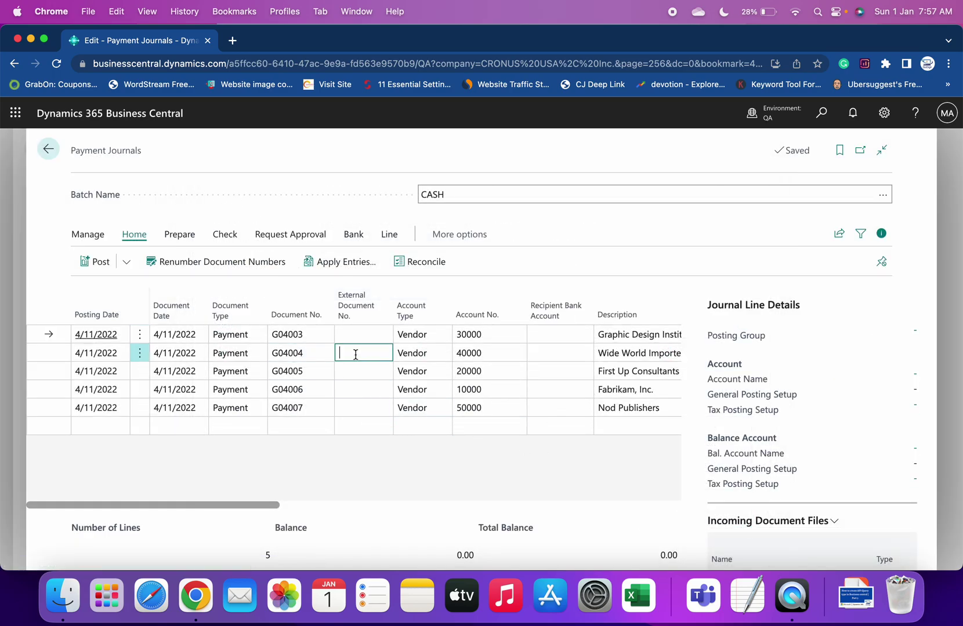
left_click(360, 272)
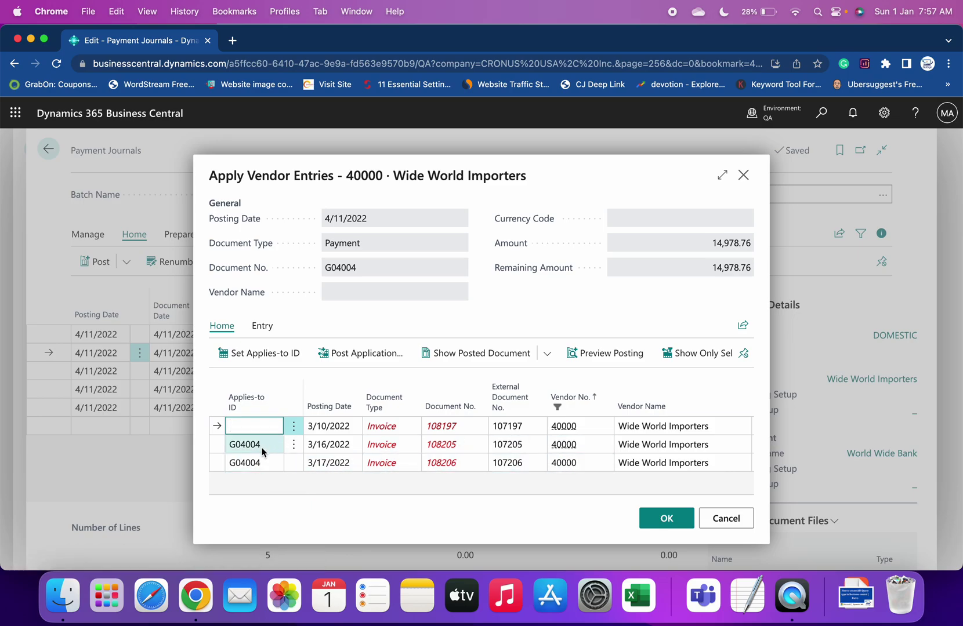
left_click(725, 518)
left_click(500, 372)
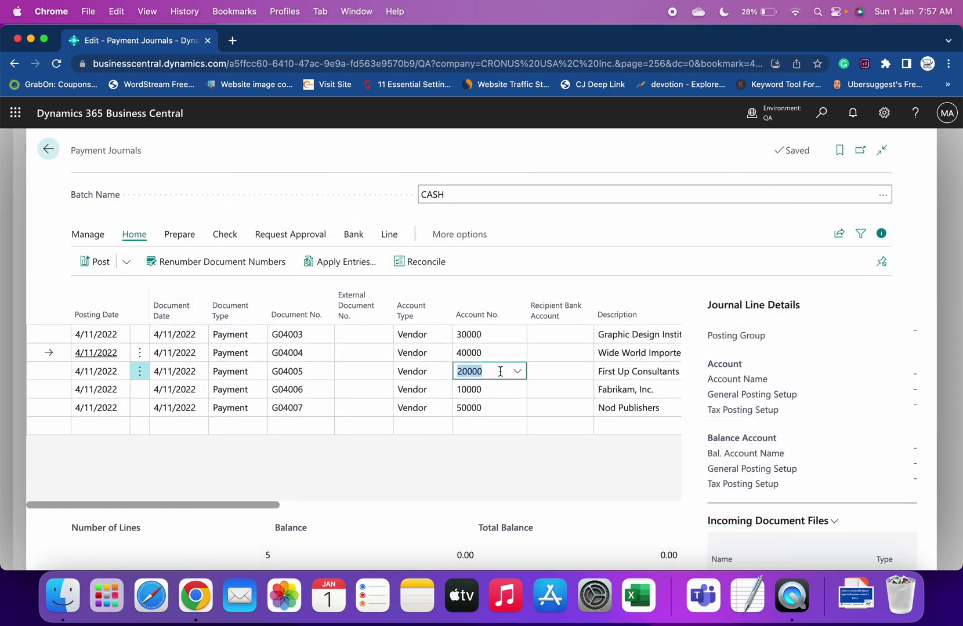
left_click(367, 269)
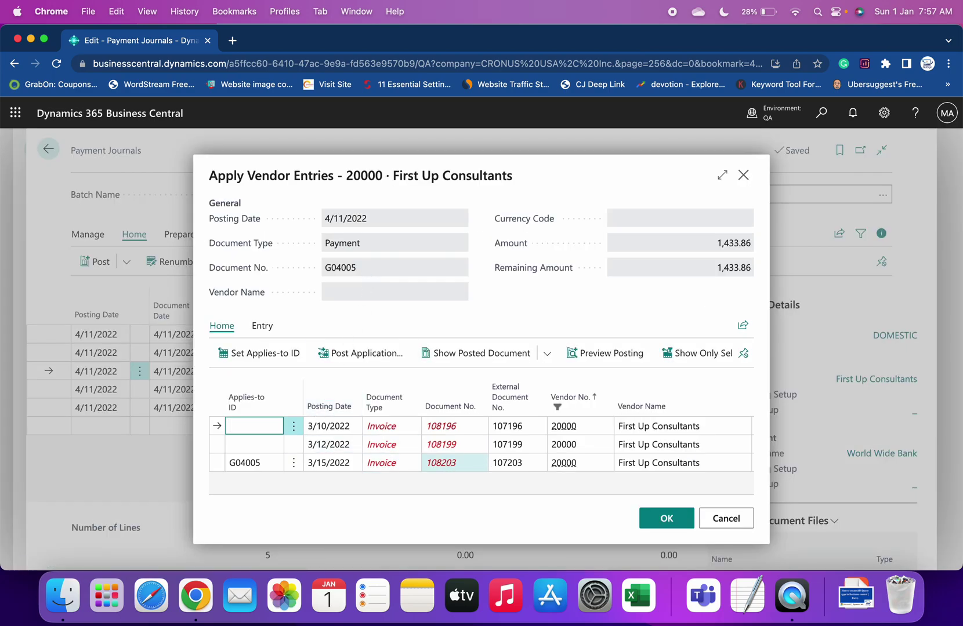
key("Escape")
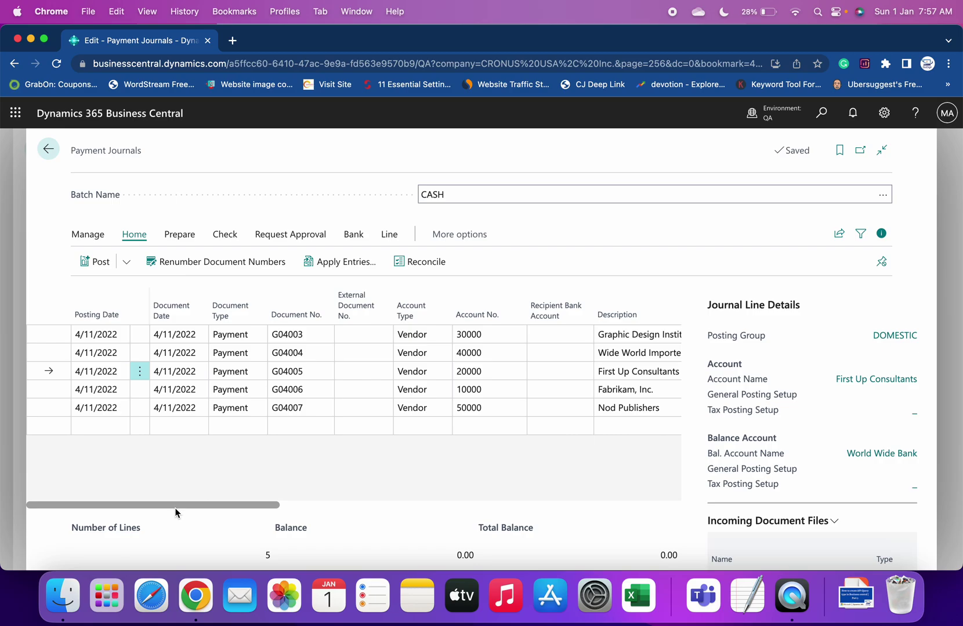
- Preview the posting of the payment journal, examine its G/L entries, and return to the journal
left_click(126, 266)
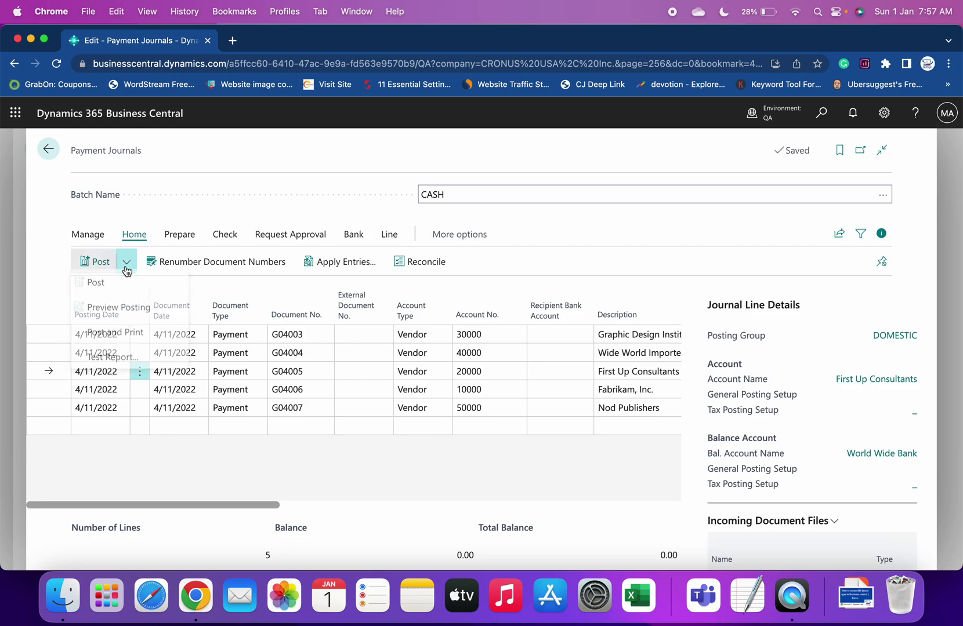
left_click(121, 312)
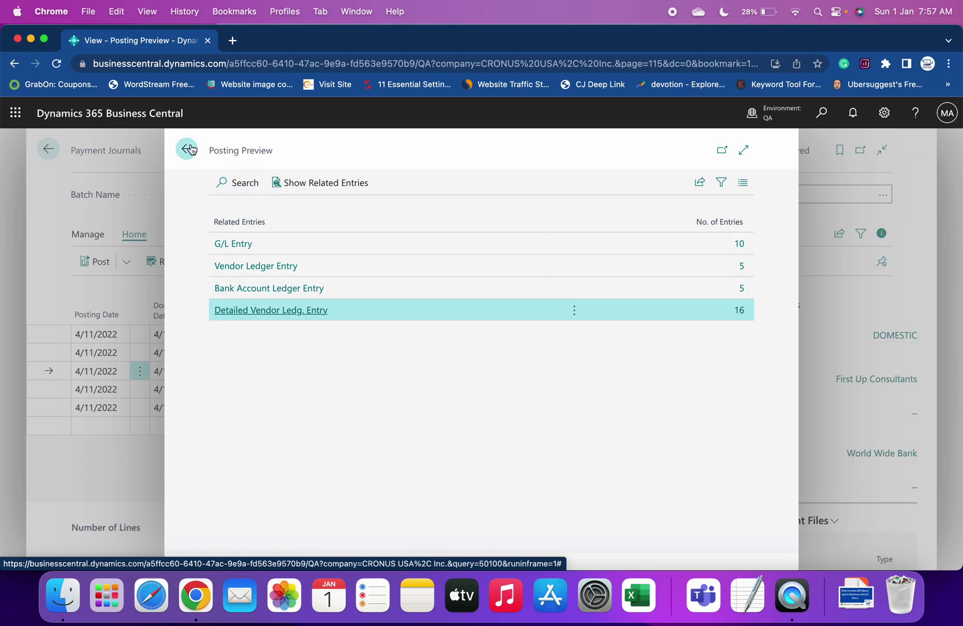
left_click(738, 246)
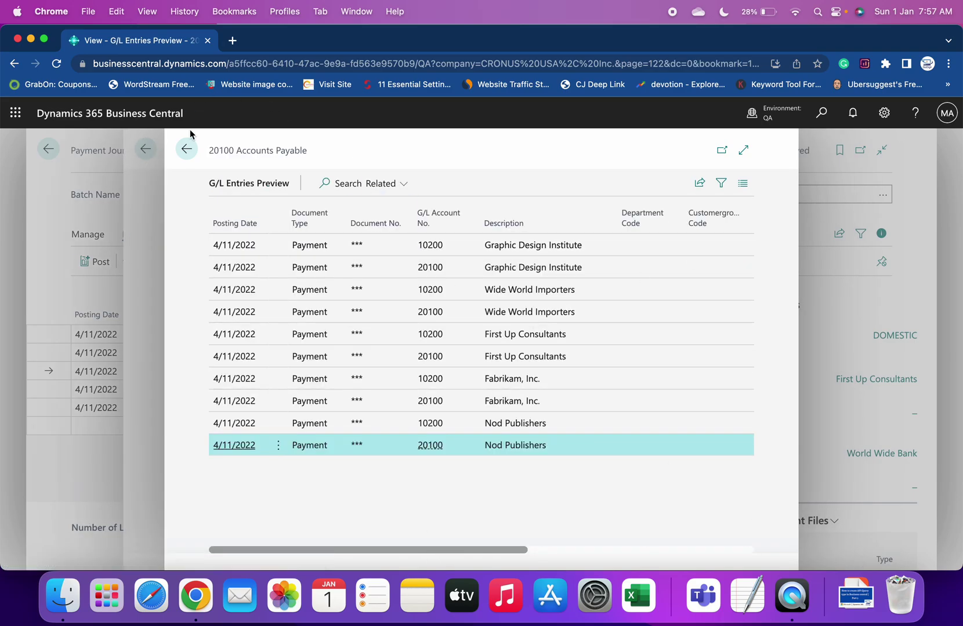
left_click(186, 150)
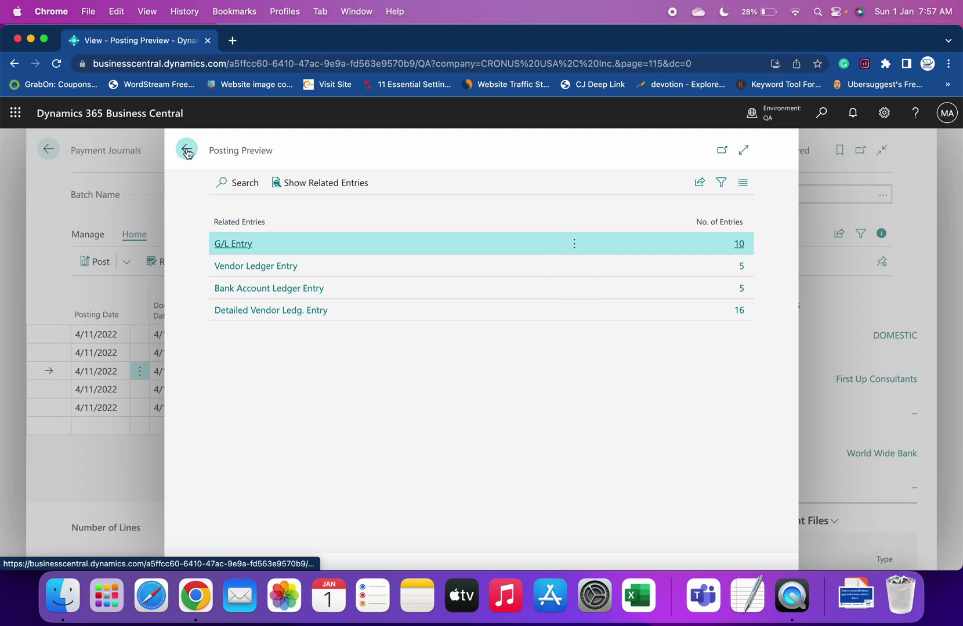
left_click(186, 150)
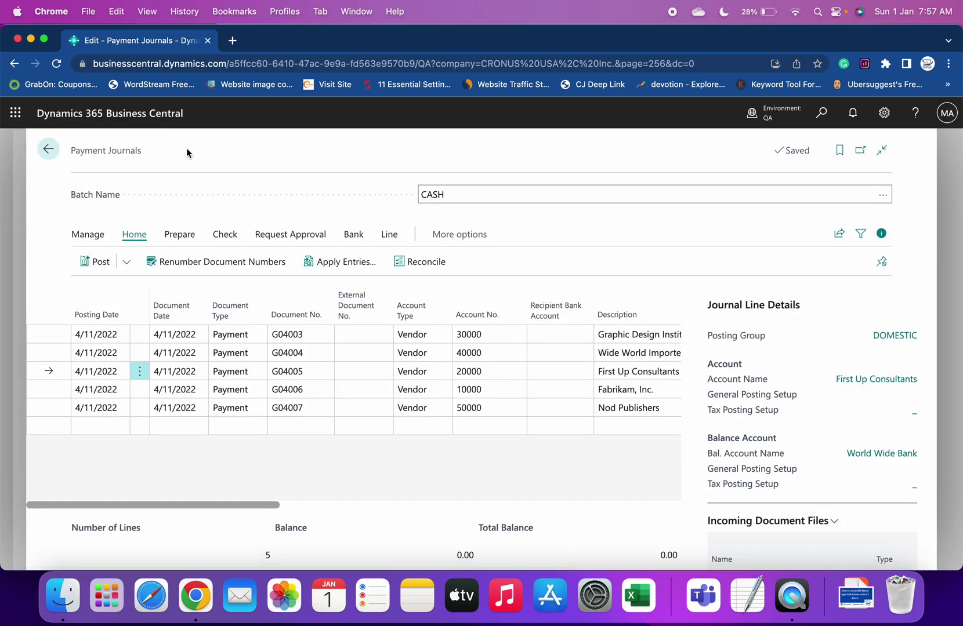
- Post the payment journal lines in the CASH batch, acknowledge the posting, and return to the vendor ledger entries
left_click(126, 262)
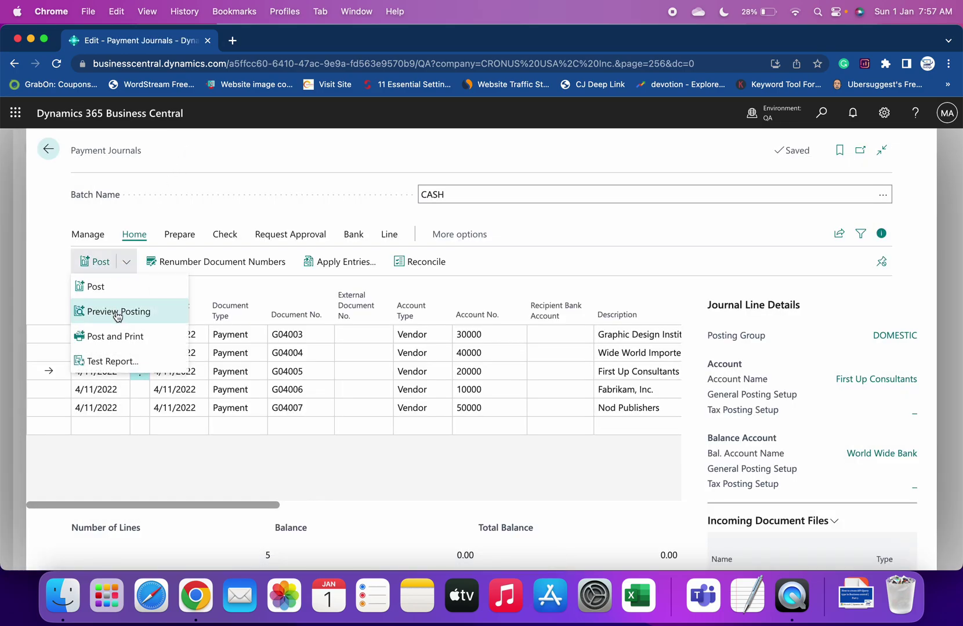
left_click(125, 288)
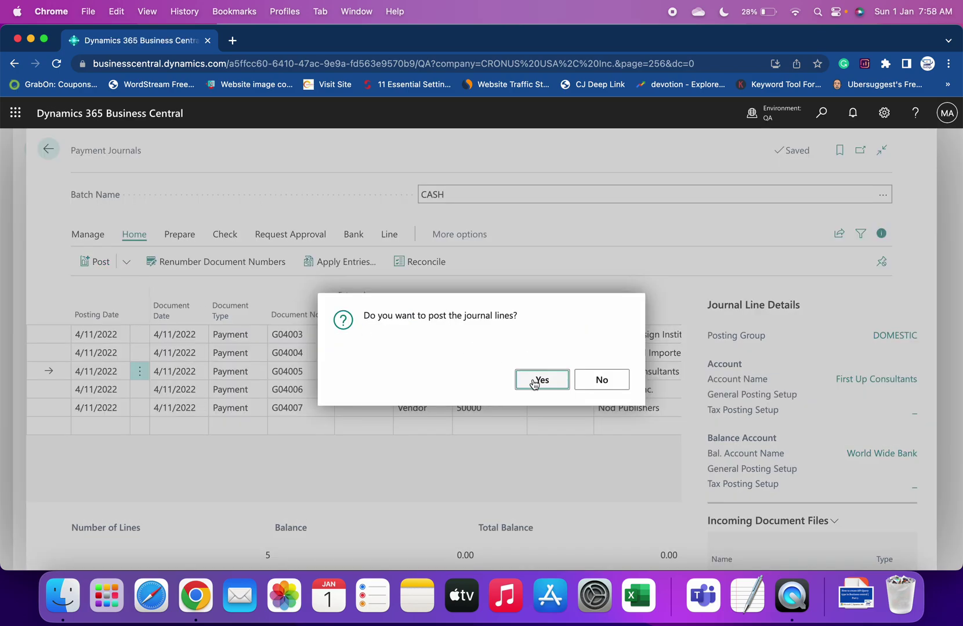
left_click(534, 381)
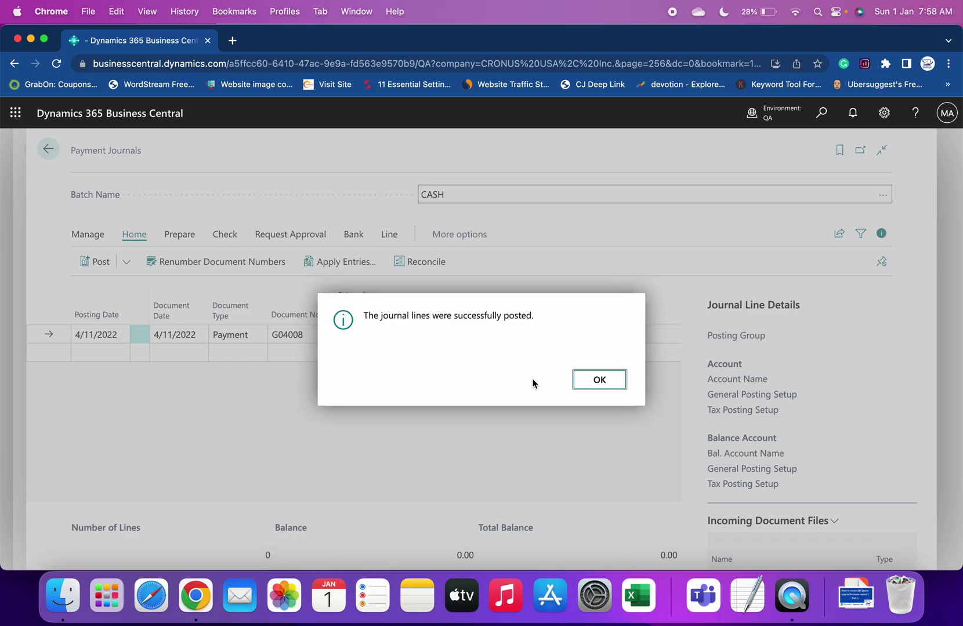
left_click(599, 380)
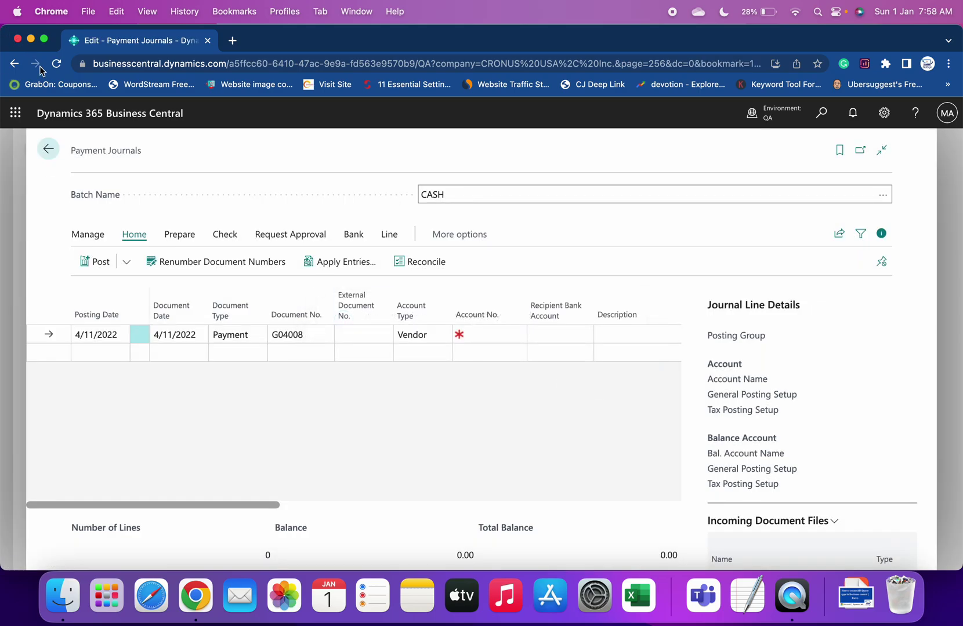
left_click(58, 150)
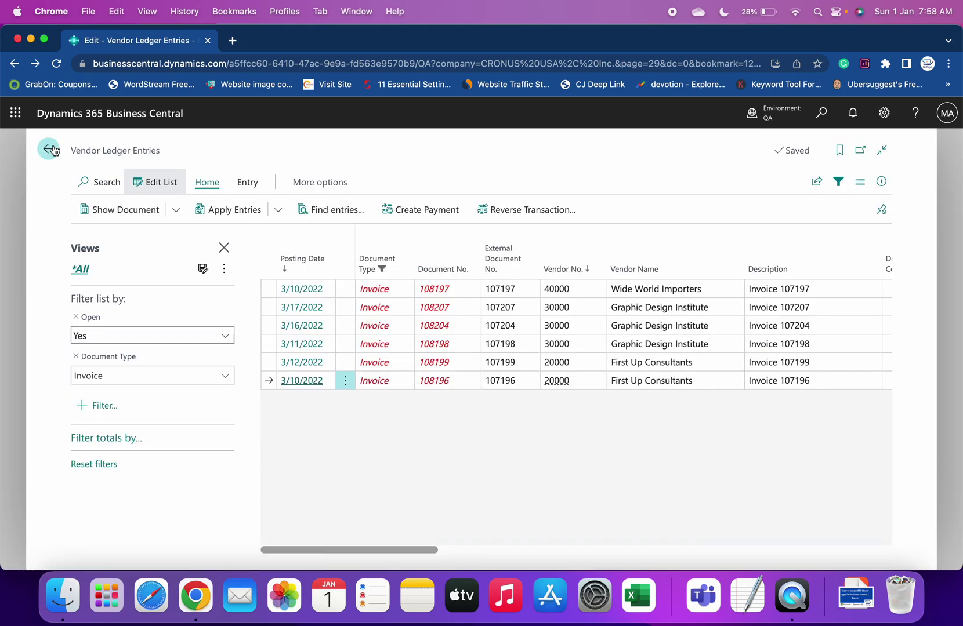
- Check the applied entries for the open Wide World Importers invoice and return to the vendor ledger entries
left_click(640, 294)
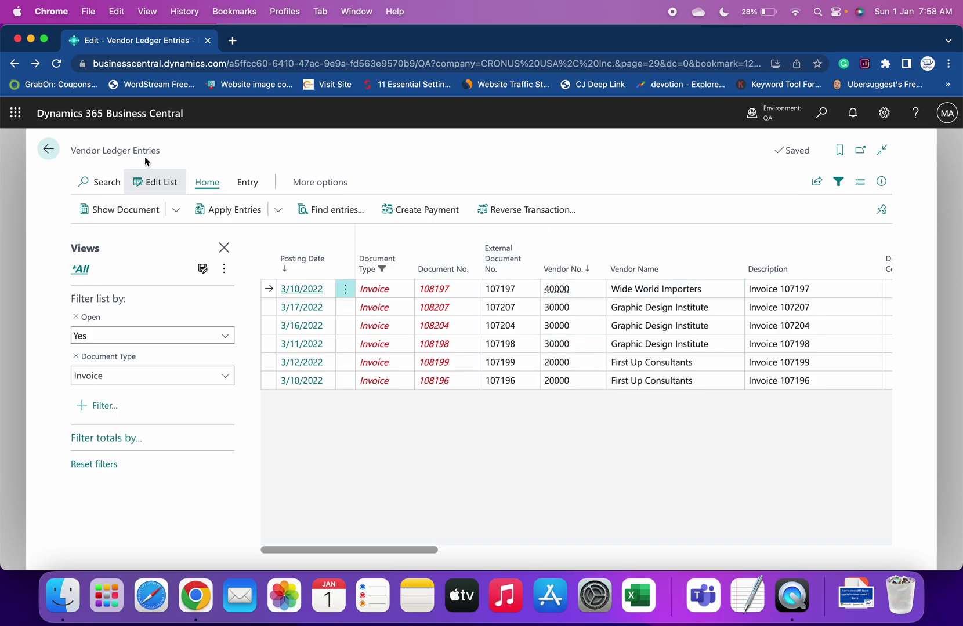
left_click(249, 183)
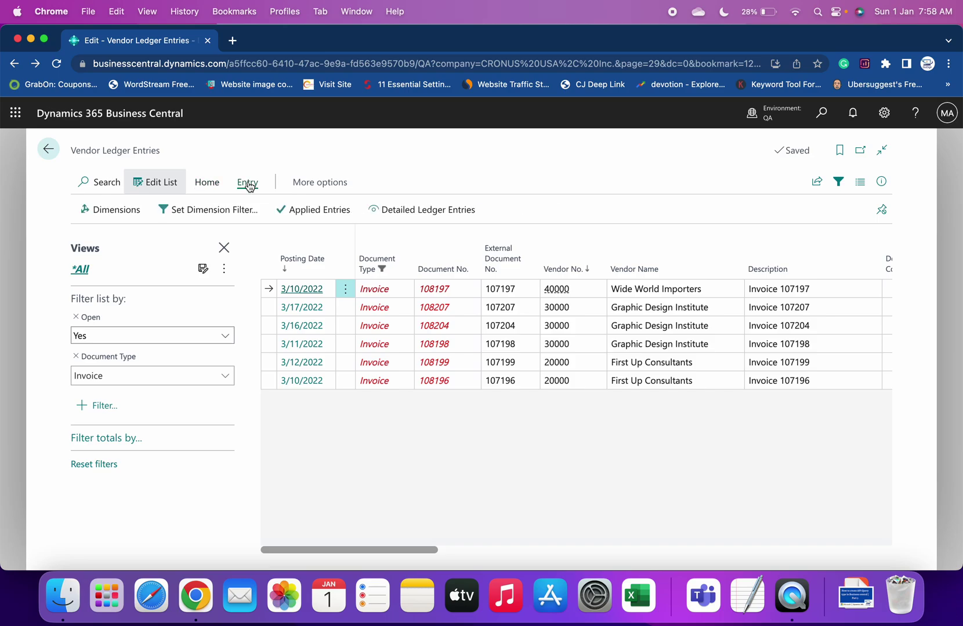
left_click(332, 216)
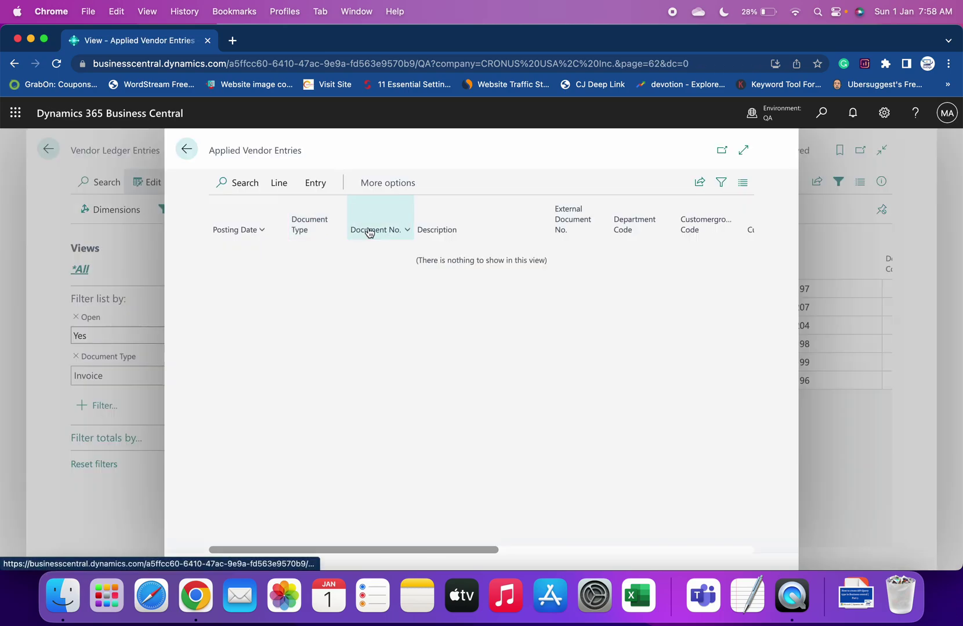
left_click(186, 150)
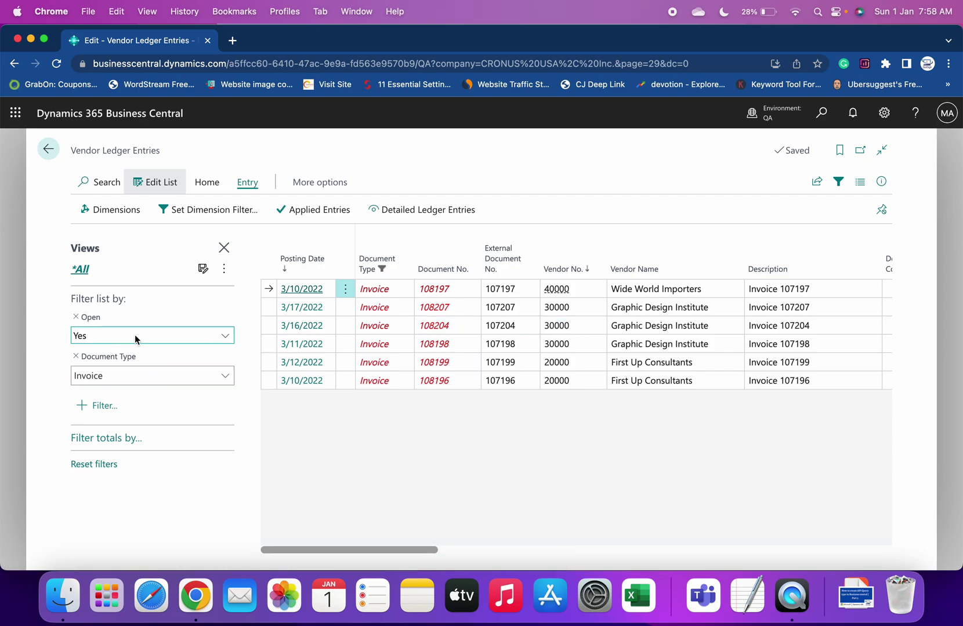
- Remove the Open and Document Type filters from the vendor ledger entries list to show all entries
left_click(78, 318)
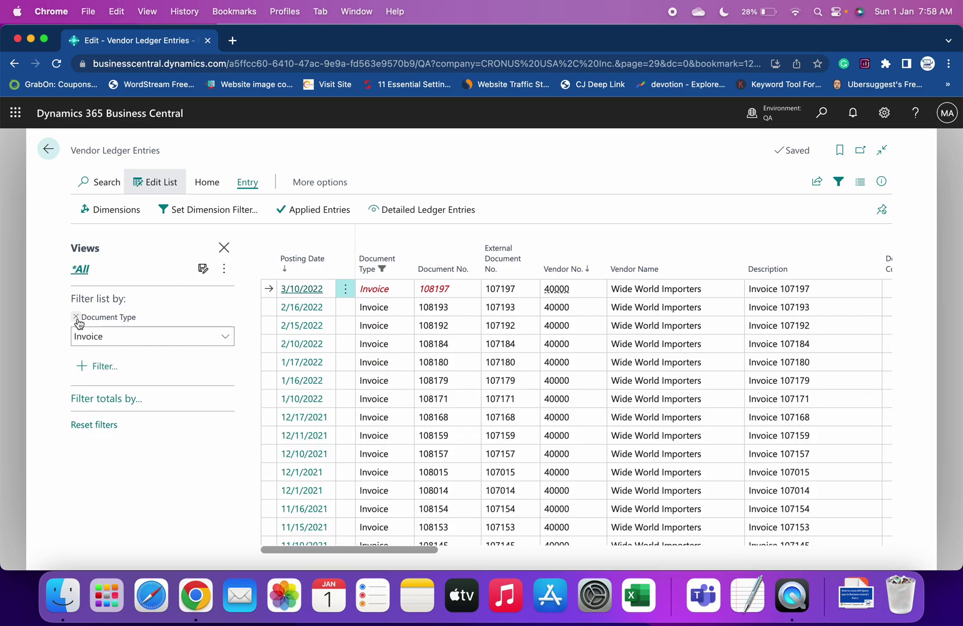
left_click(76, 318)
scroll(522, 397, "up", 5)
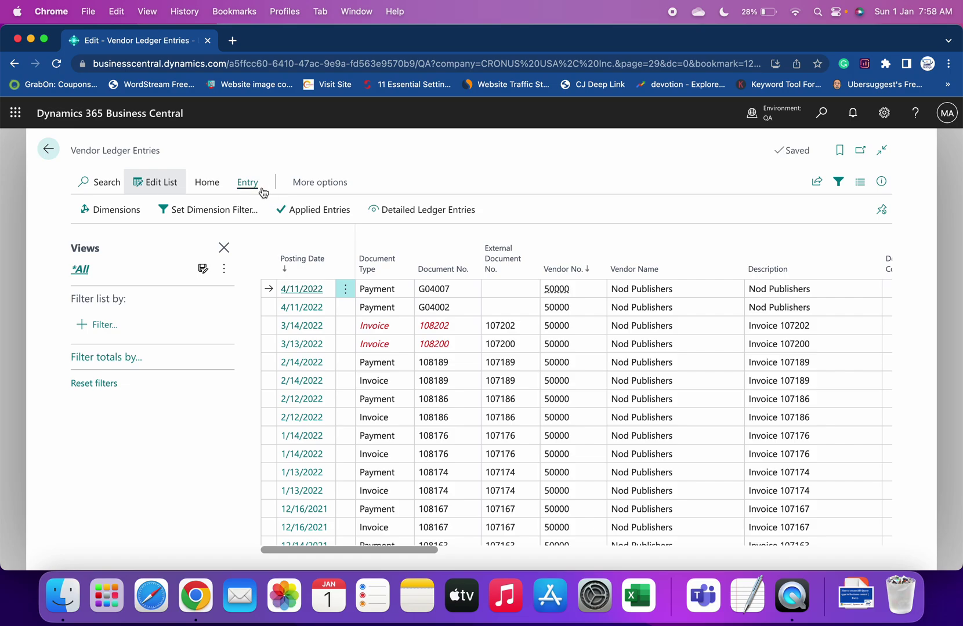
- Check which invoice the Nod Publishers payment G04007 was applied to, and close the filter pane
left_click(349, 214)
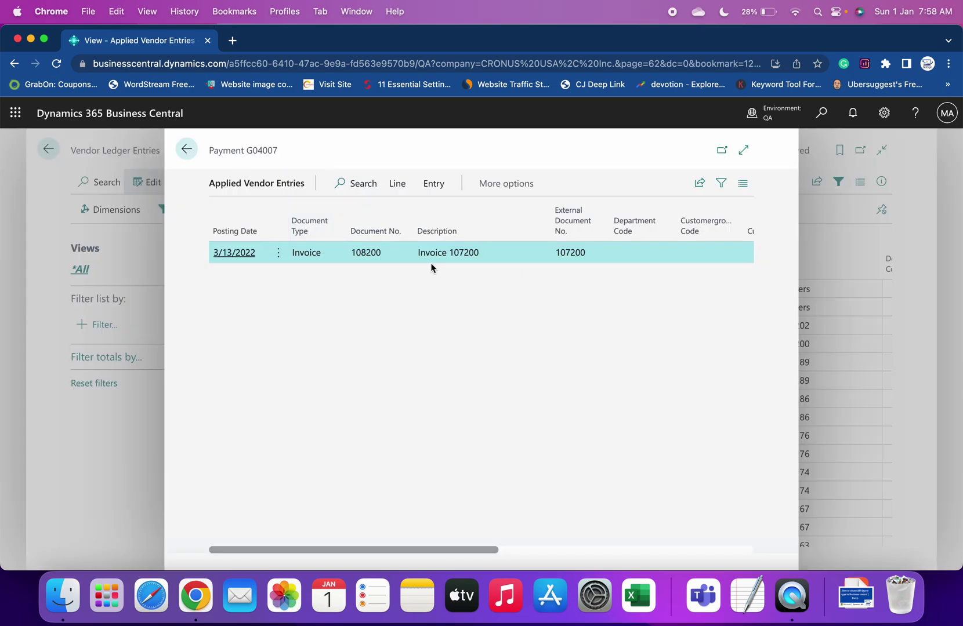
left_click(187, 150)
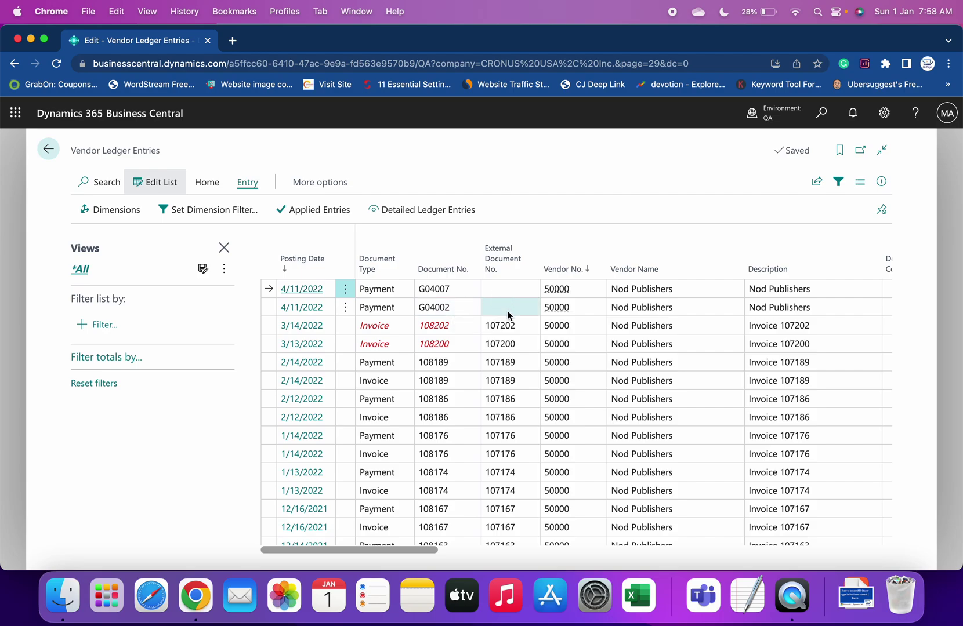
left_click(224, 249)
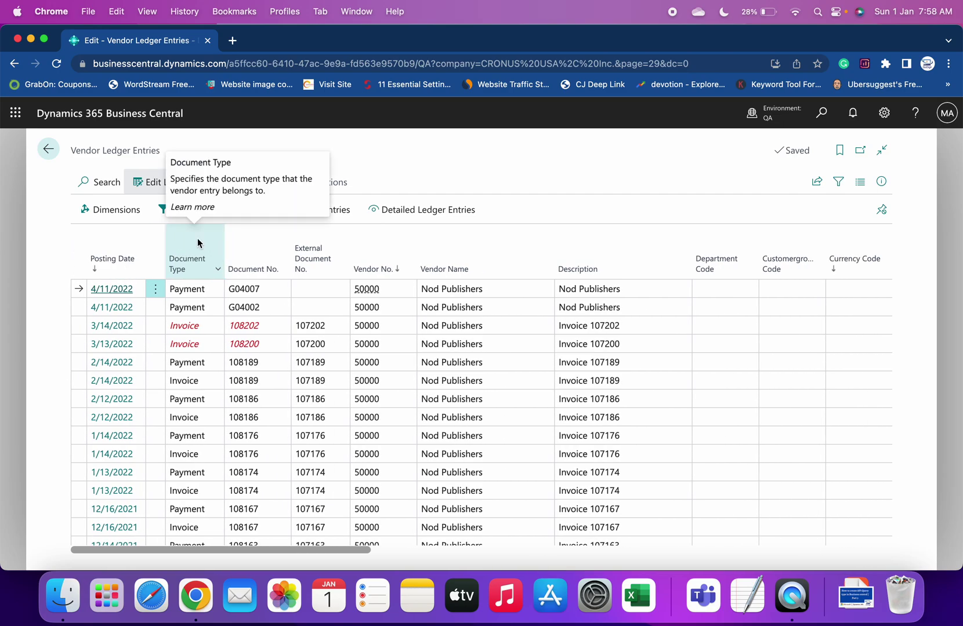
- Return to the Business Manager home page and review its Activities figures, including the Payments tiles
left_click(49, 150)
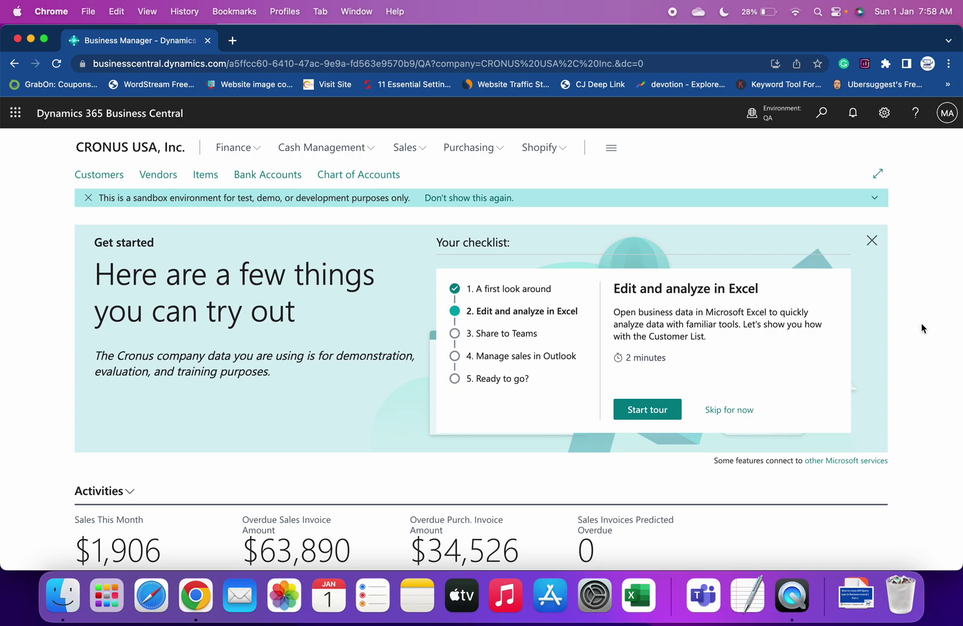
scroll(921, 324, "down", 5)
scroll(922, 324, "up", 5)
scroll(921, 329, "down", 5)
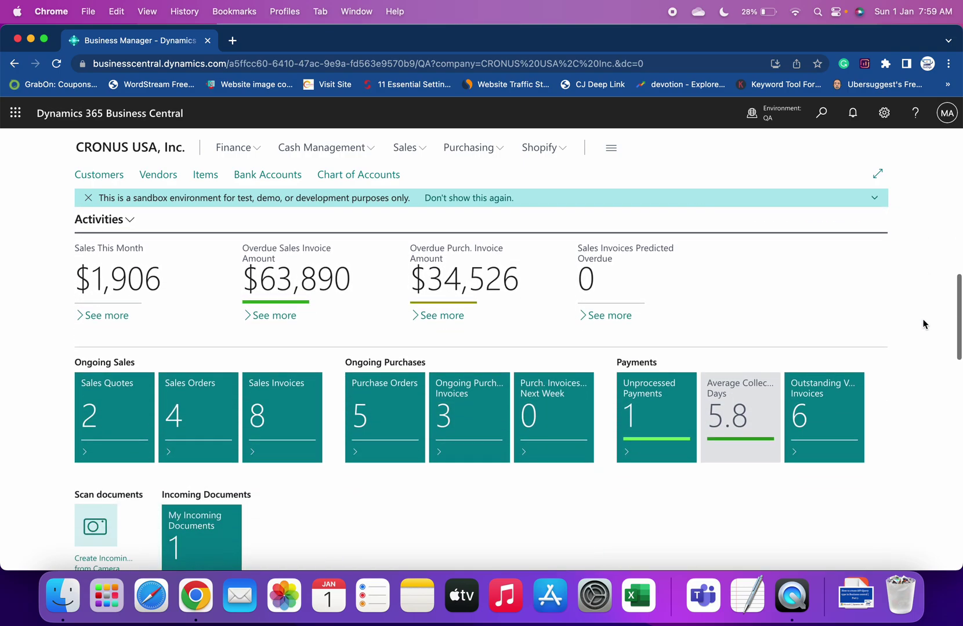
scroll(924, 325, "down", 2)
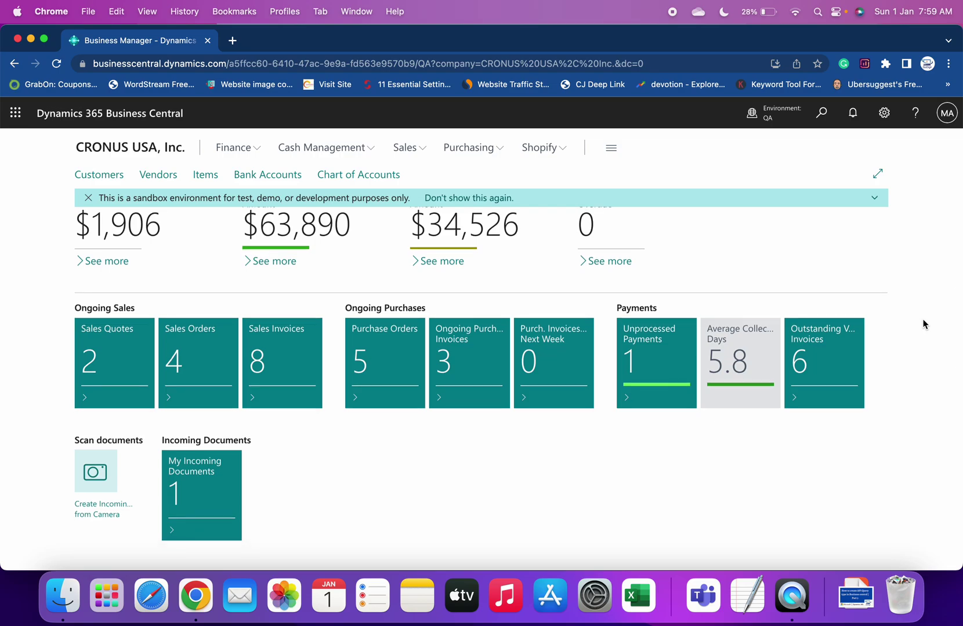